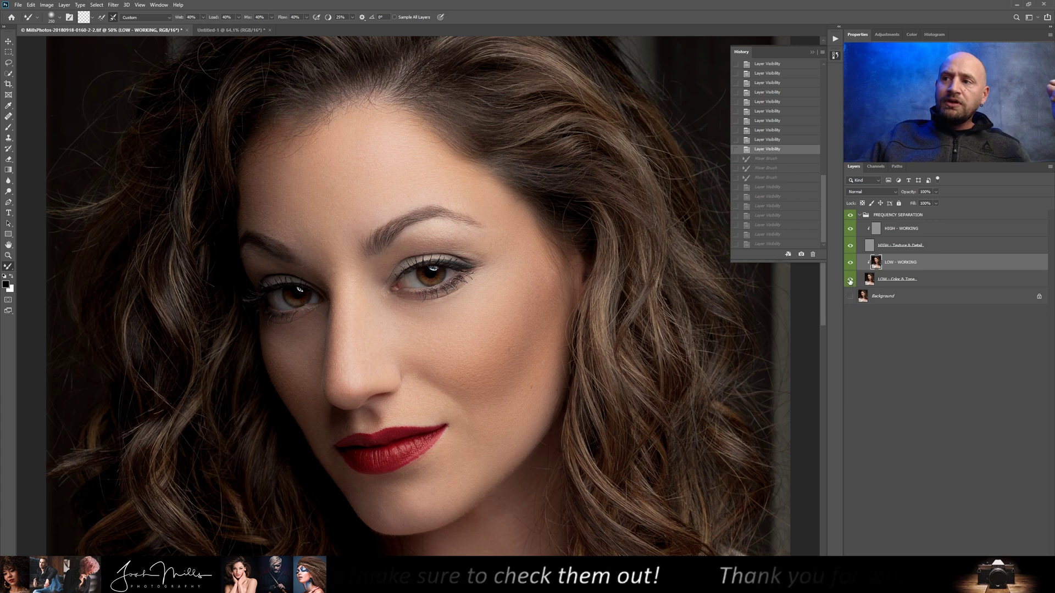
# - Hide the LOW - Color & Tone layer so only the grey texture detail remains visible
pyautogui.click(851, 280)
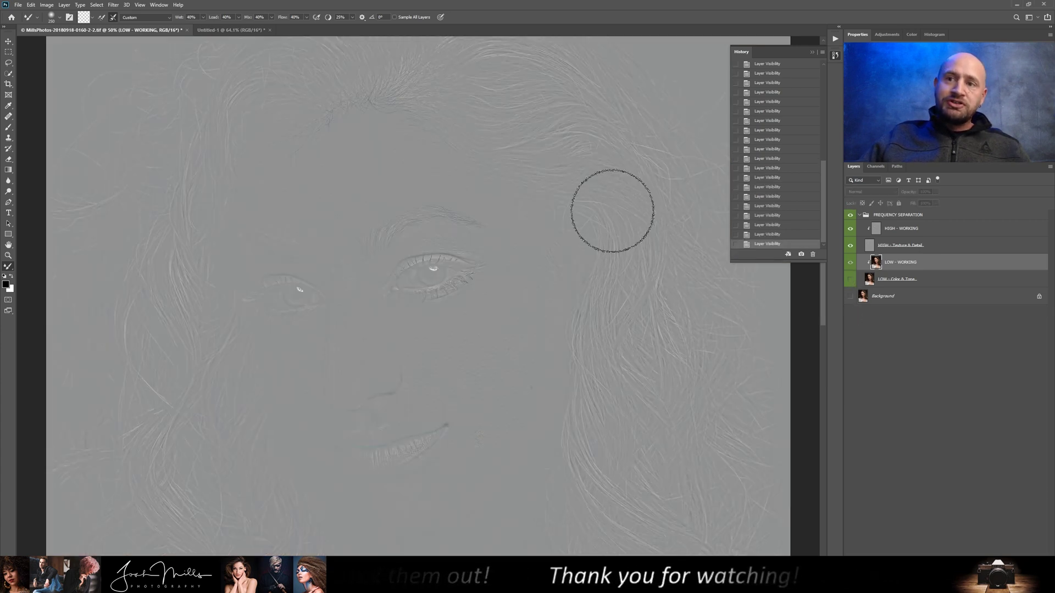
# - Show LOW - Color & Tone again and hide HIGH - Texture & Detail to view the blurred tones
pyautogui.click(852, 280)
pyautogui.click(851, 246)
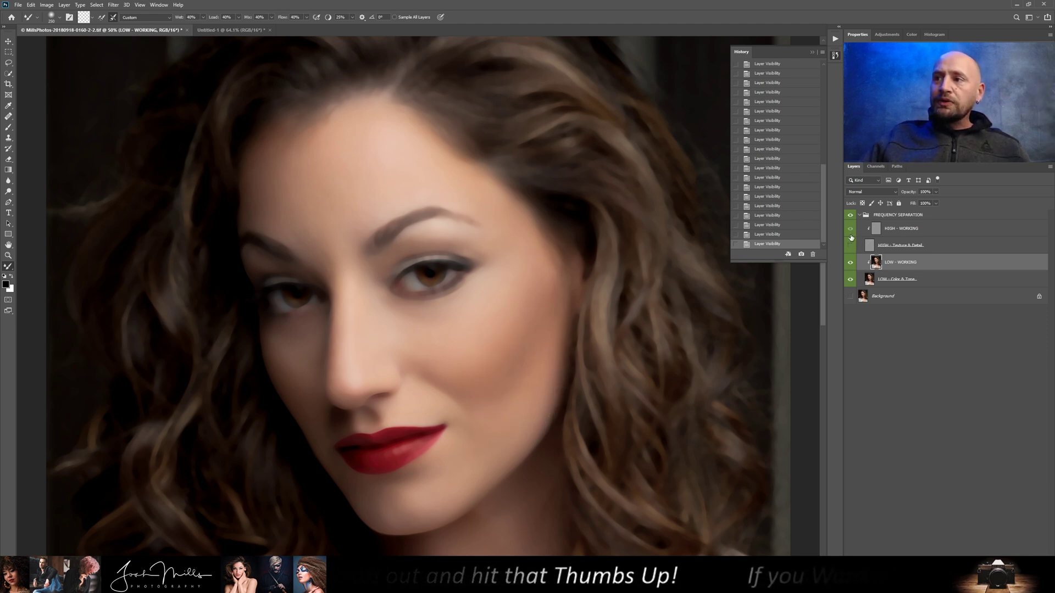
# - Make the HIGH - Texture & Detail layer visible again to restore the skin texture
pyautogui.click(850, 251)
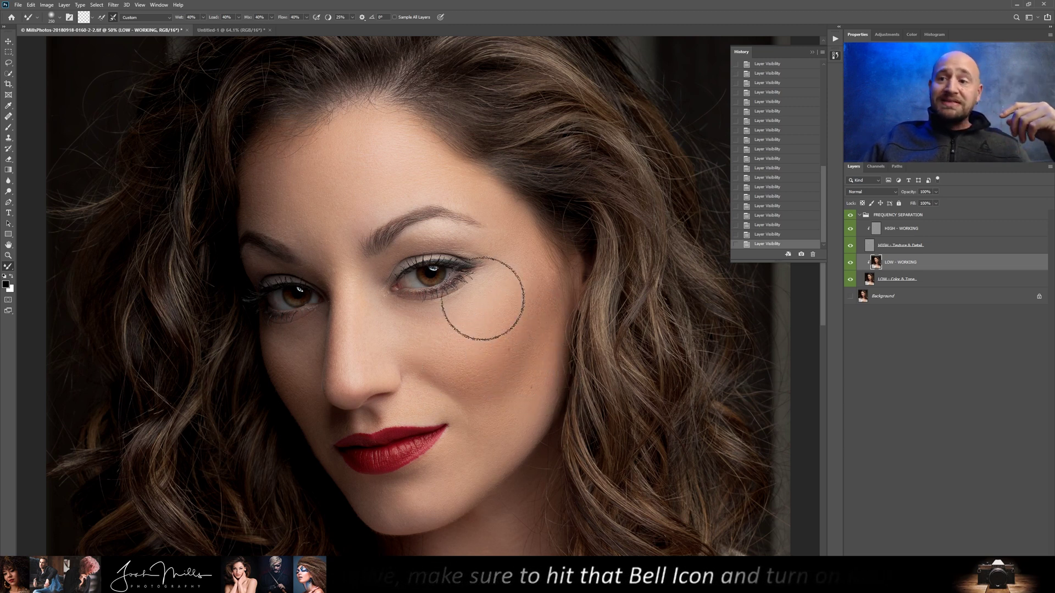
# - Blend the cheek contour with a mixer-brush stroke on LOW - WORKING, then toggle it to compare
pyautogui.moveTo(530, 320)
pyautogui.mouseDown()
pyautogui.moveTo(523, 373)
pyautogui.moveTo(481, 440)
pyautogui.moveTo(544, 327)
pyautogui.moveTo(524, 385)
pyautogui.moveTo(482, 421)
pyautogui.moveTo(550, 330)
pyautogui.moveTo(497, 398)
pyautogui.moveTo(510, 372)
pyautogui.moveTo(531, 356)
pyautogui.moveTo(482, 449)
pyautogui.moveTo(548, 334)
pyautogui.moveTo(512, 396)
pyautogui.moveTo(527, 336)
pyautogui.moveTo(512, 291)
pyautogui.moveTo(504, 342)
pyautogui.moveTo(469, 362)
pyautogui.moveTo(527, 297)
pyautogui.moveTo(473, 376)
pyautogui.moveTo(517, 307)
pyautogui.moveTo(524, 310)
pyautogui.moveTo(471, 357)
pyautogui.moveTo(497, 321)
pyautogui.mouseUp()
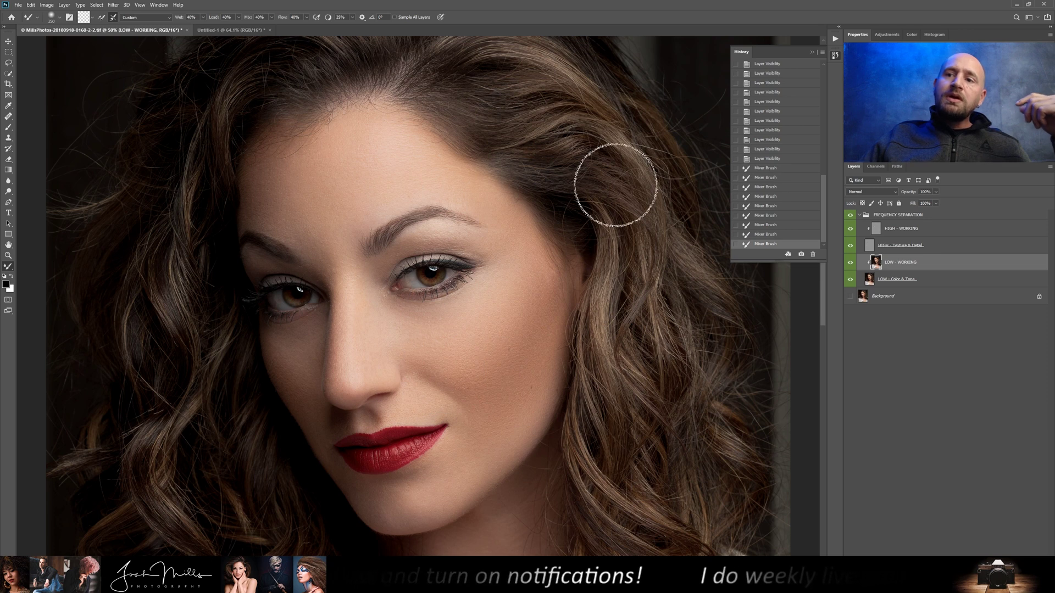
pyautogui.click(851, 265)
pyautogui.click(851, 265)
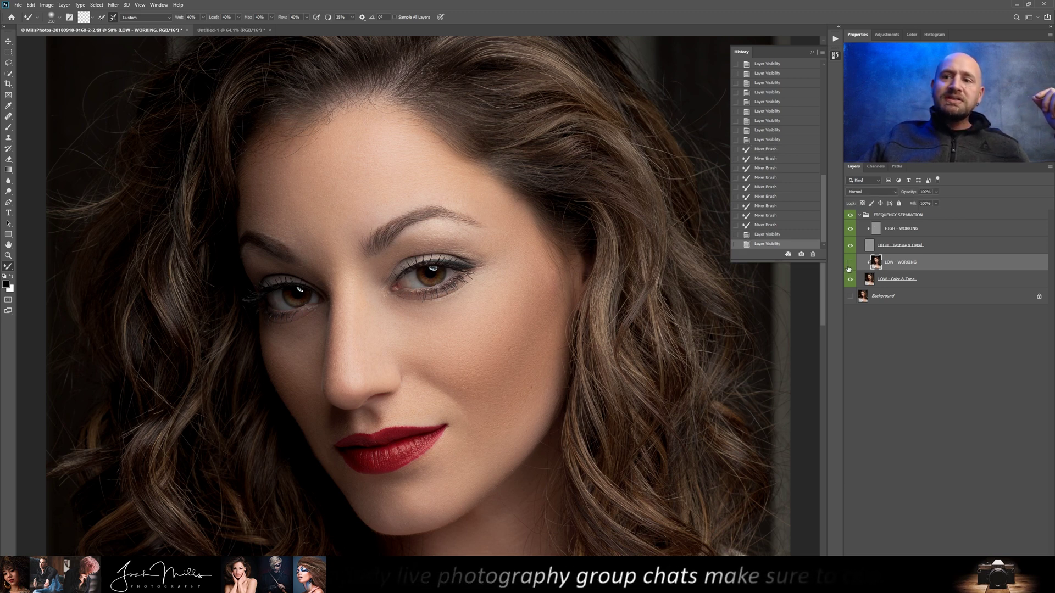
pyautogui.click(850, 265)
pyautogui.click(849, 265)
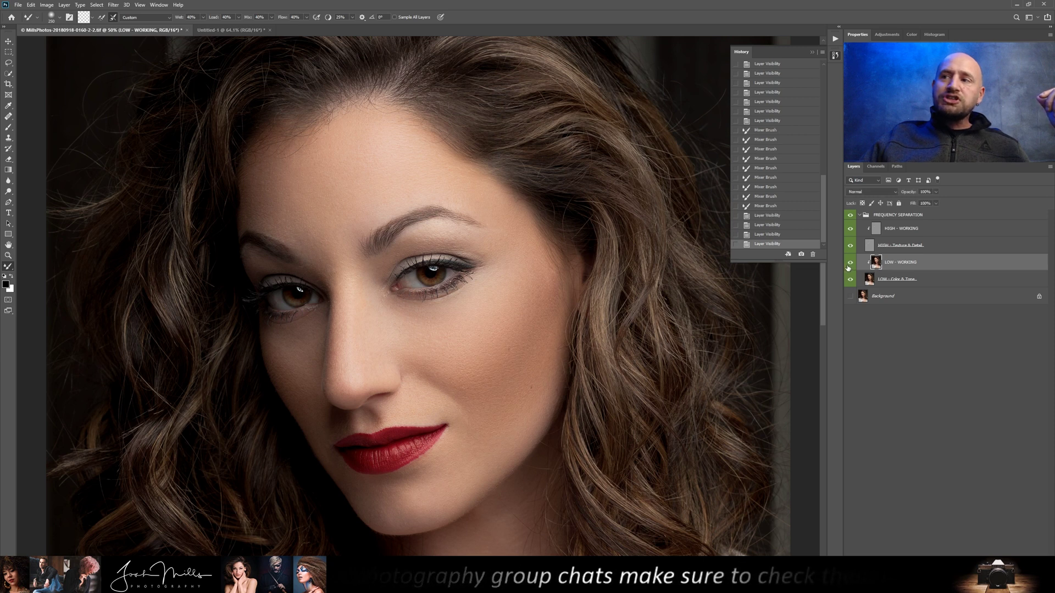
pyautogui.click(851, 265)
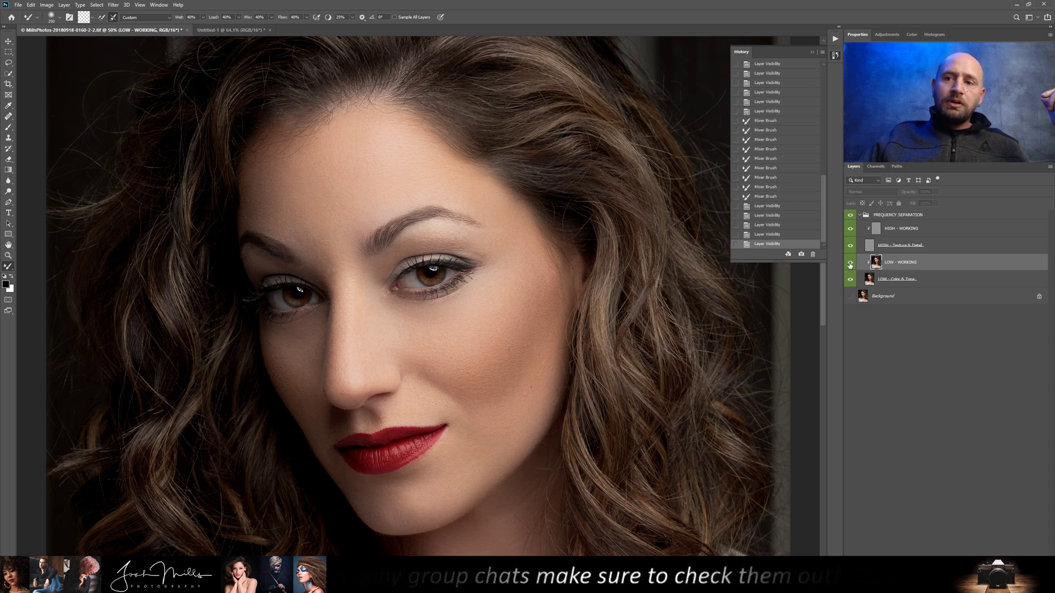
pyautogui.click(850, 264)
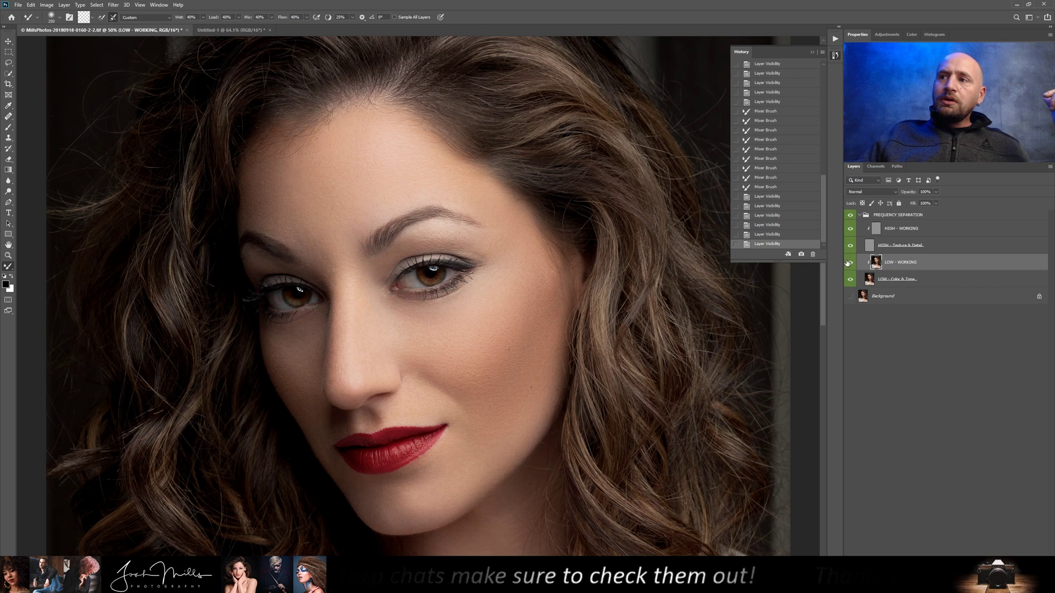
# - Revert History to before the cheek strokes and repaint the cheek under the eye on LOW - WORKING
pyautogui.click(766, 188)
pyautogui.click(767, 102)
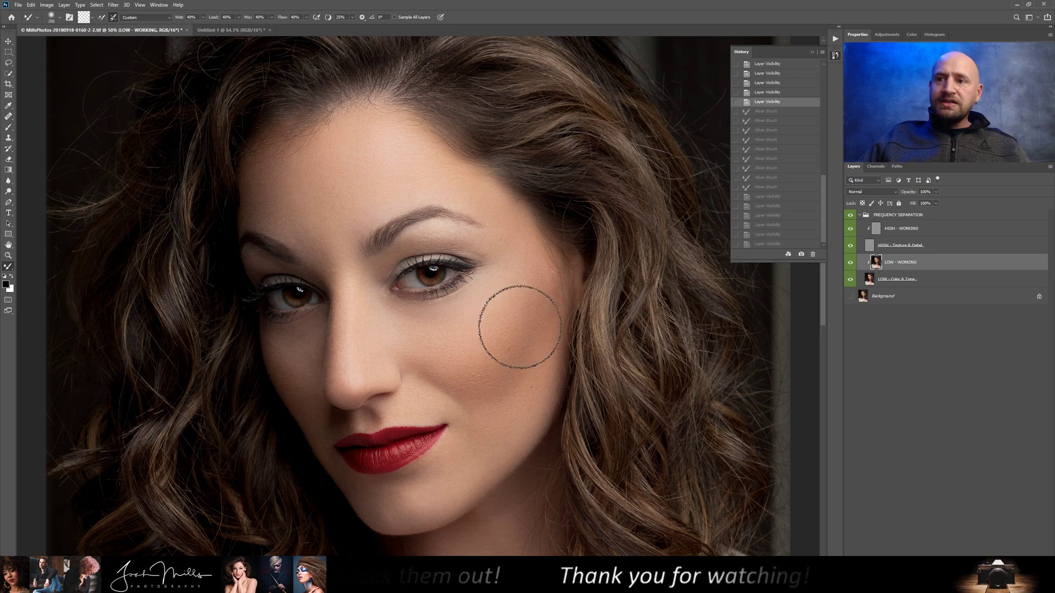
pyautogui.moveTo(445, 349)
pyautogui.mouseDown()
pyautogui.moveTo(446, 329)
pyautogui.moveTo(506, 334)
pyautogui.moveTo(519, 263)
pyautogui.mouseUp()
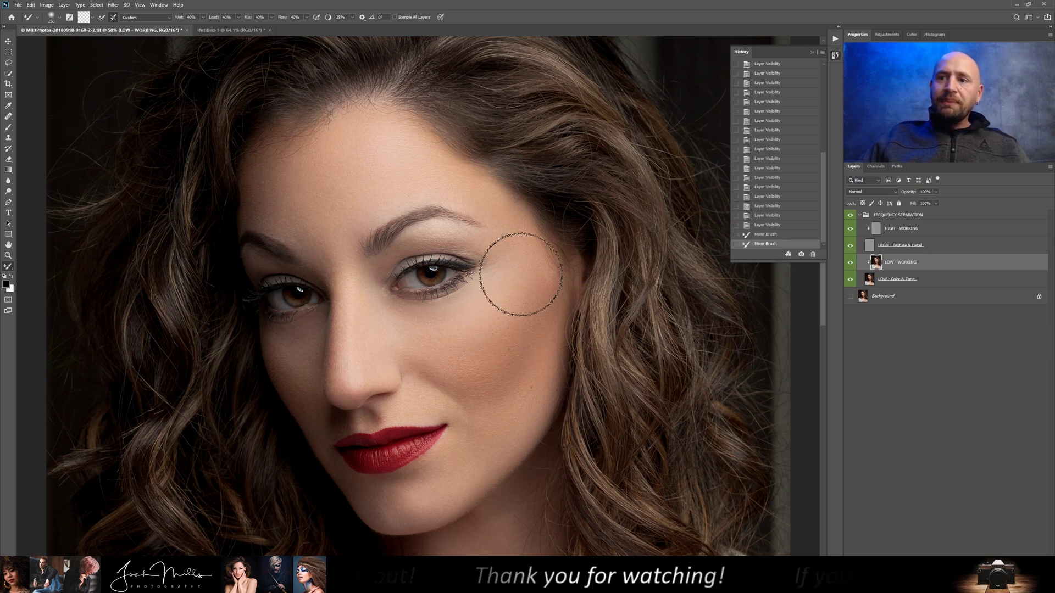
pyautogui.moveTo(461, 344); pyautogui.dragTo(542, 335)
pyautogui.moveTo(430, 370)
pyautogui.mouseDown()
pyautogui.moveTo(487, 401)
pyautogui.moveTo(478, 384)
pyautogui.moveTo(523, 319)
pyautogui.moveTo(468, 372)
pyautogui.moveTo(471, 358)
pyautogui.moveTo(502, 378)
pyautogui.mouseUp()
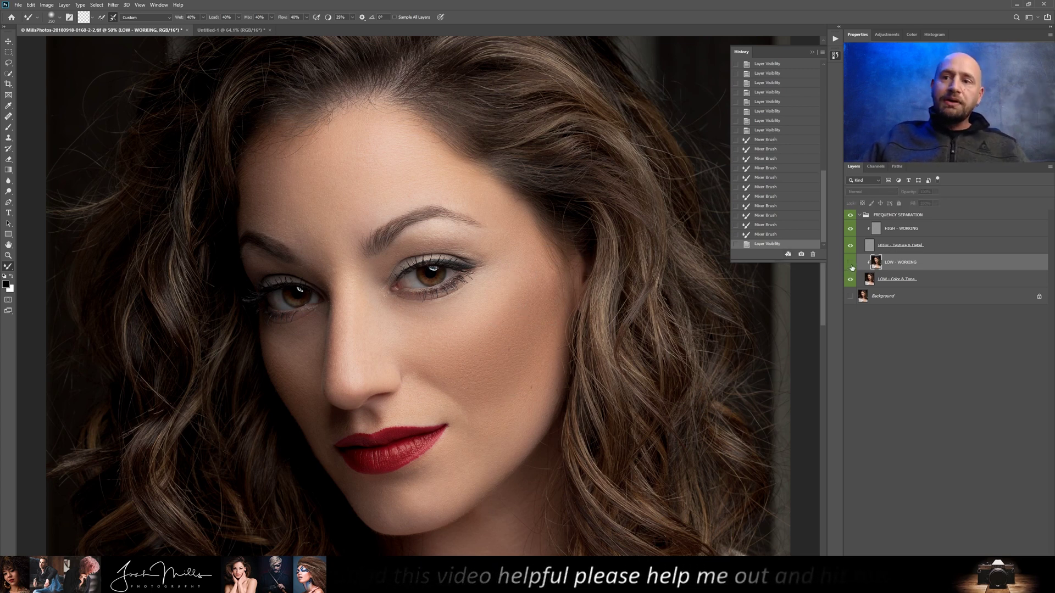
# - Toggle LOW - WORKING repeatedly to compare, then revert History to before the cheek strokes
pyautogui.click(851, 264)
pyautogui.click(851, 265)
pyautogui.click(850, 264)
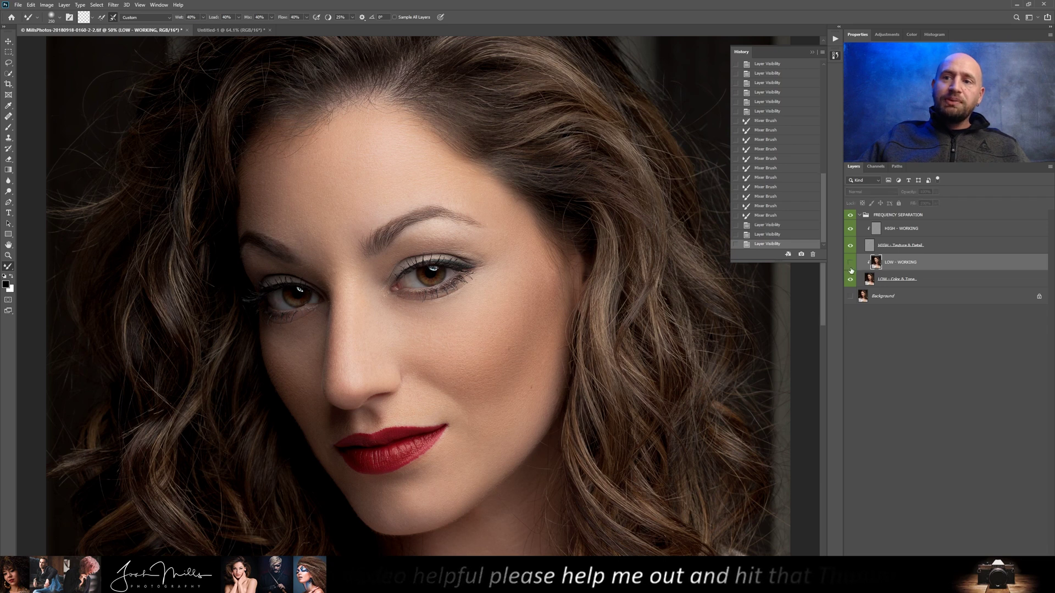
pyautogui.click(851, 267)
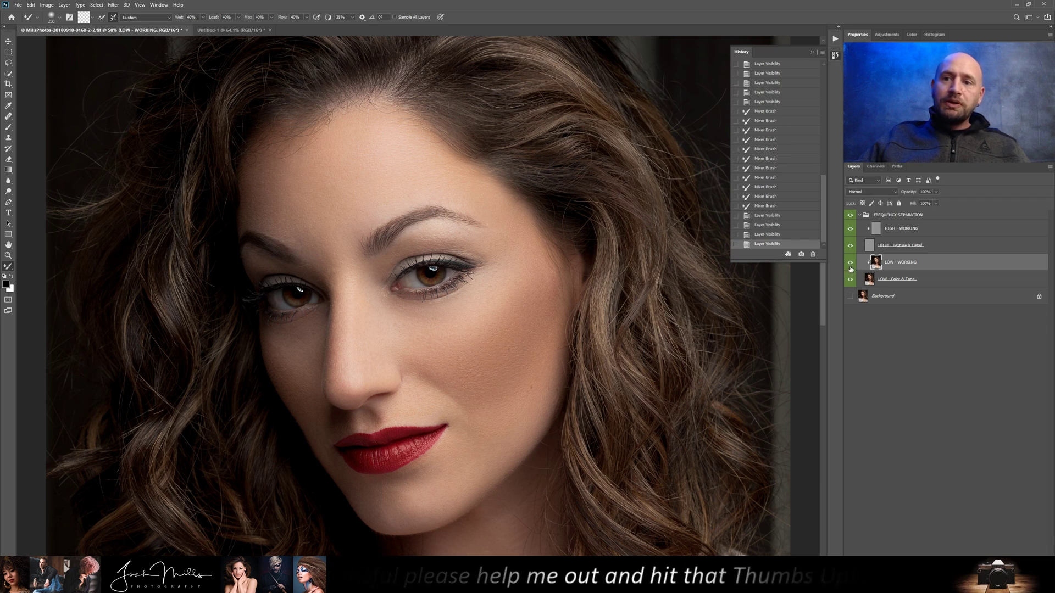
pyautogui.click(851, 269)
pyautogui.click(851, 269)
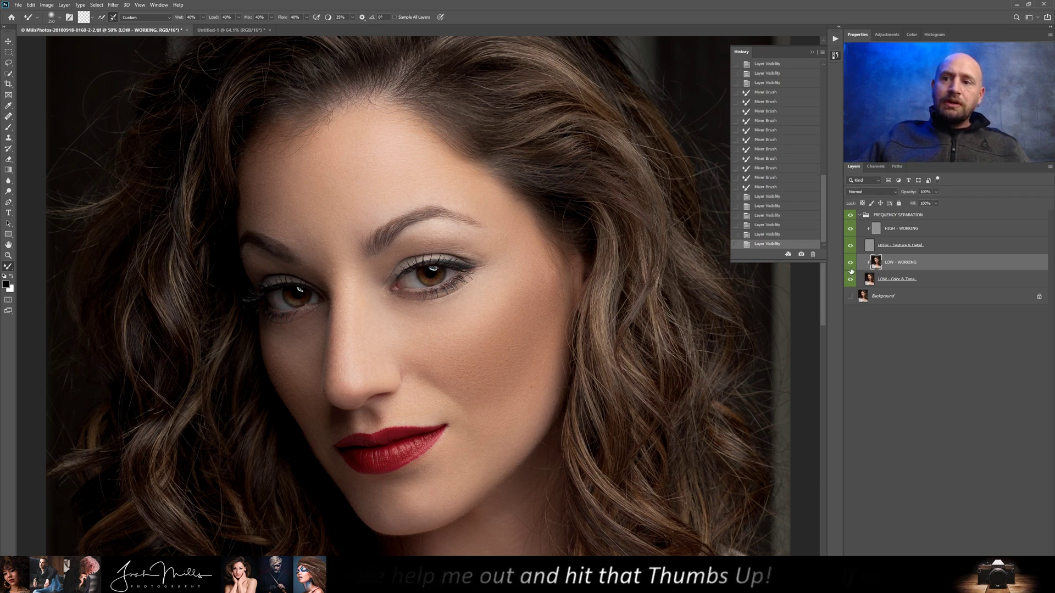
pyautogui.click(851, 270)
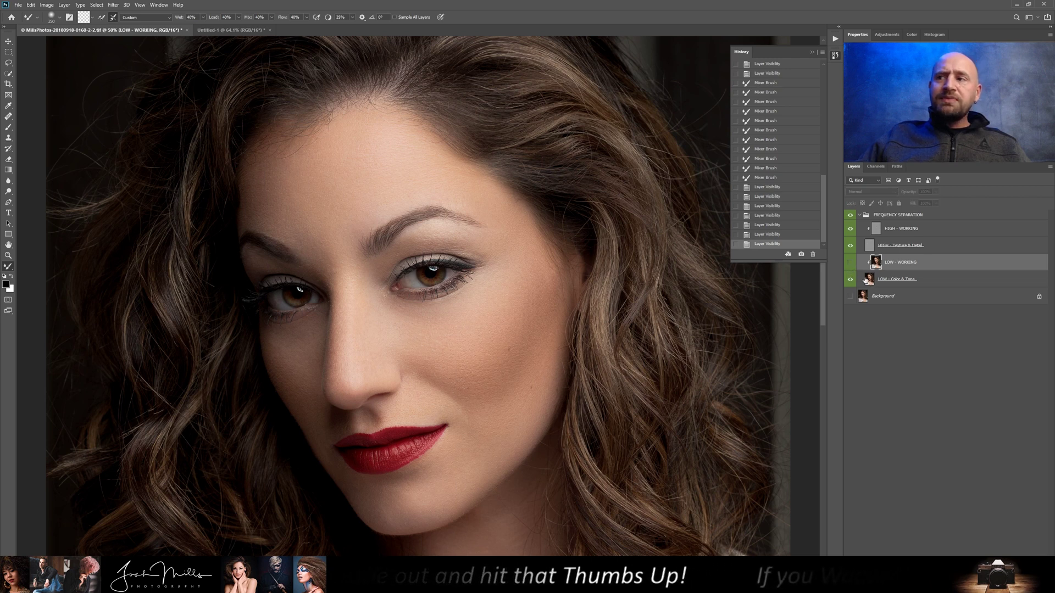
pyautogui.click(851, 265)
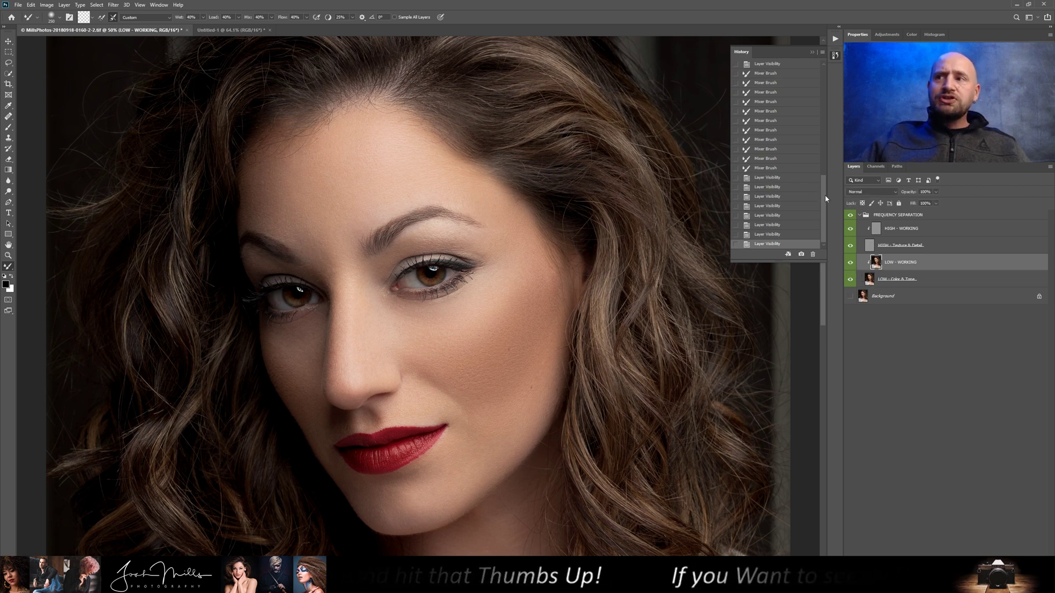
pyautogui.scroll(3, 769, 154)
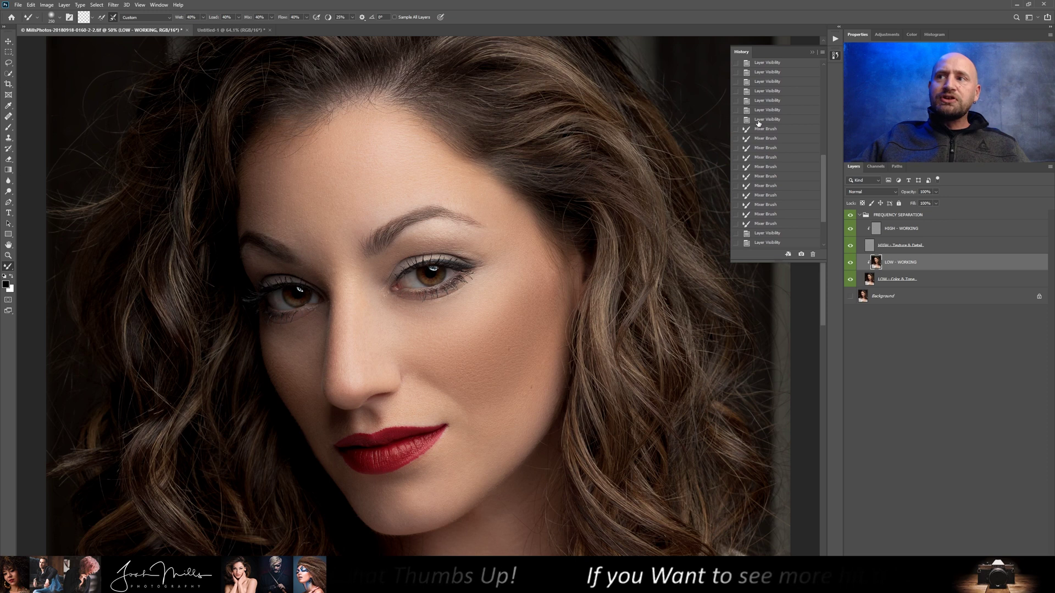
pyautogui.click(768, 121)
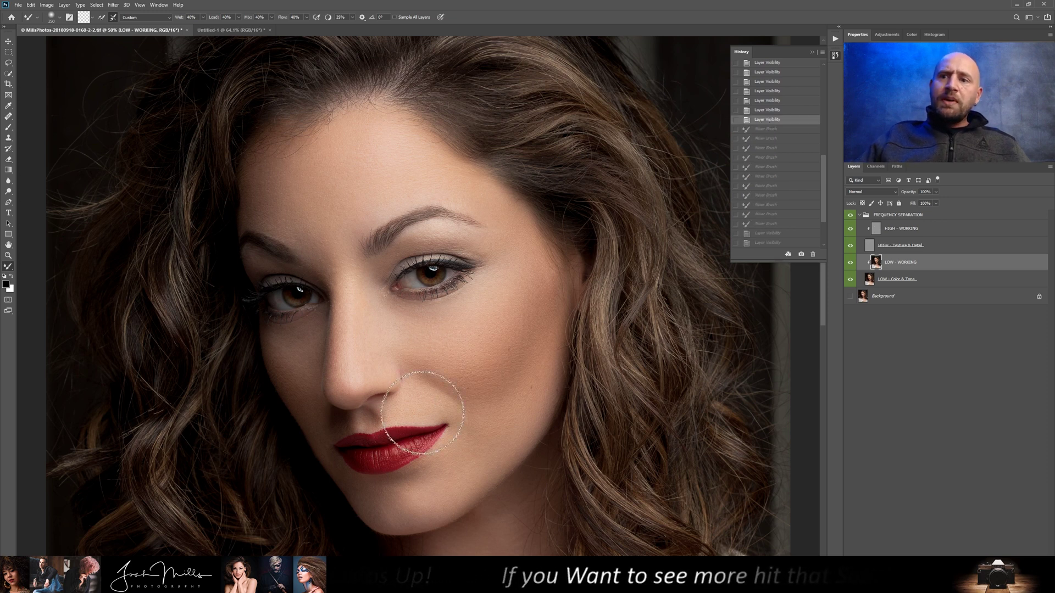
# - Shrink the brush to 125, reshape the cheek near the mouth corner, and toggle LOW - WORKING to compare
pyautogui.press('[')
pyautogui.press('[')
pyautogui.press('[')
pyautogui.press('[')
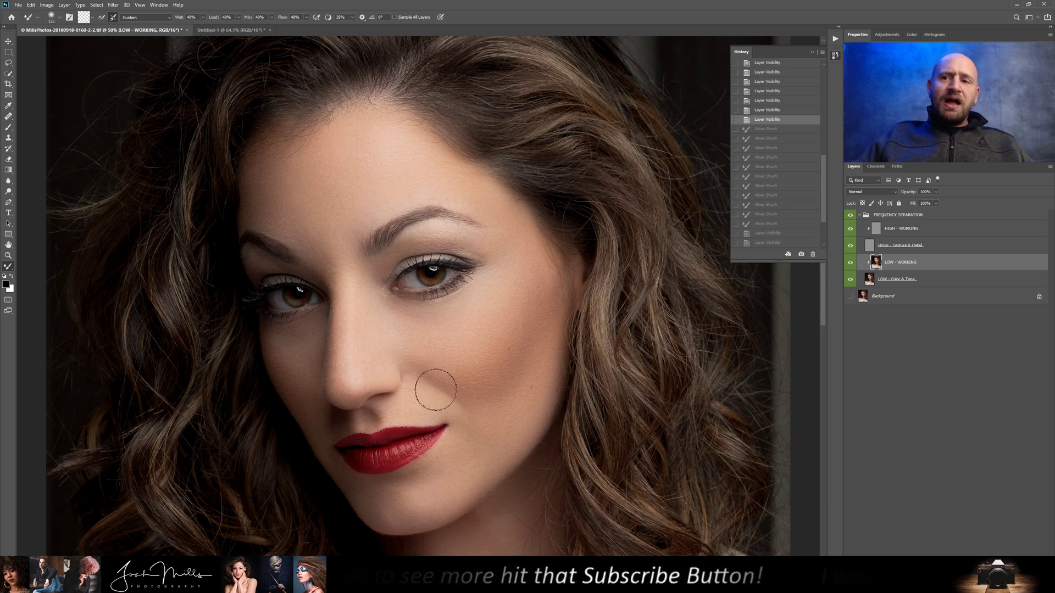
pyautogui.moveTo(481, 421)
pyautogui.mouseDown()
pyautogui.moveTo(442, 407)
pyautogui.moveTo(426, 385)
pyautogui.moveTo(482, 406)
pyautogui.moveTo(412, 384)
pyautogui.moveTo(463, 390)
pyautogui.moveTo(462, 408)
pyautogui.moveTo(412, 373)
pyautogui.moveTo(499, 430)
pyautogui.moveTo(417, 390)
pyautogui.moveTo(476, 419)
pyautogui.moveTo(431, 371)
pyautogui.moveTo(467, 437)
pyautogui.moveTo(441, 403)
pyautogui.moveTo(448, 385)
pyautogui.moveTo(423, 372)
pyautogui.moveTo(463, 414)
pyautogui.moveTo(399, 340)
pyautogui.moveTo(450, 393)
pyautogui.moveTo(417, 370)
pyautogui.mouseUp()
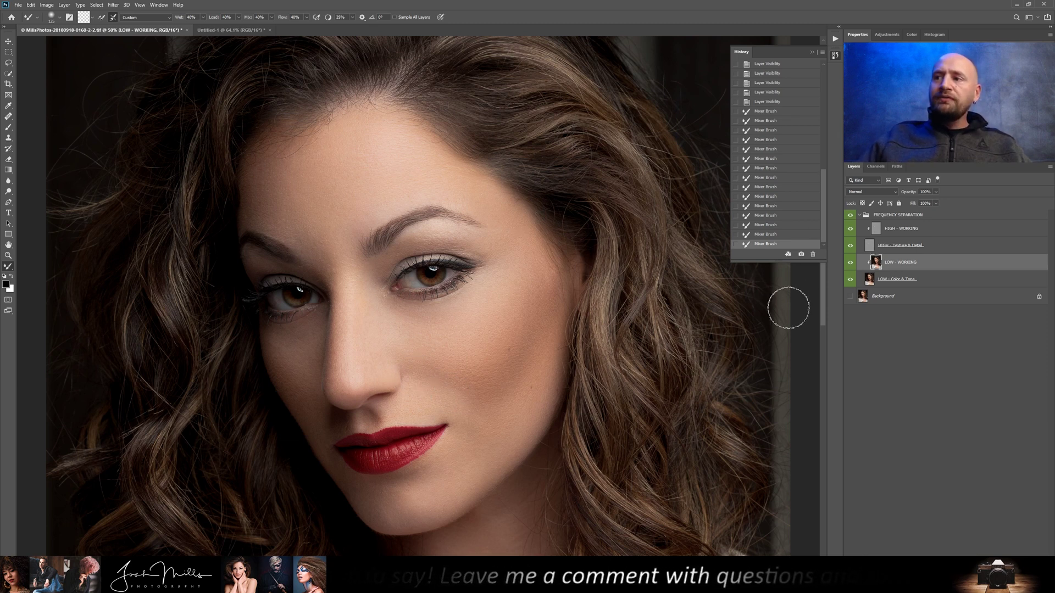
pyautogui.click(850, 266)
pyautogui.click(851, 266)
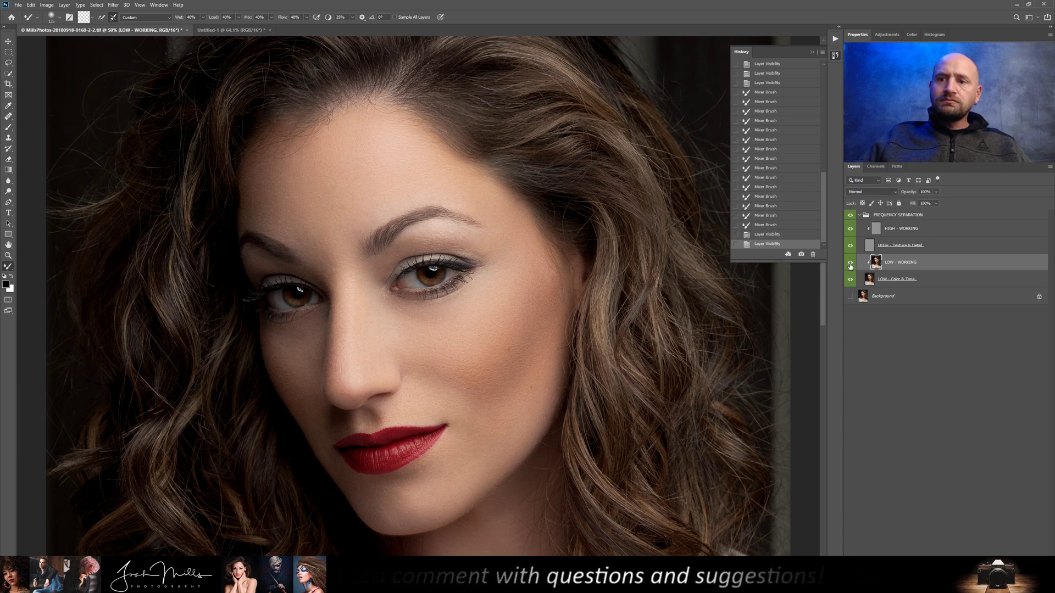
pyautogui.click(850, 266)
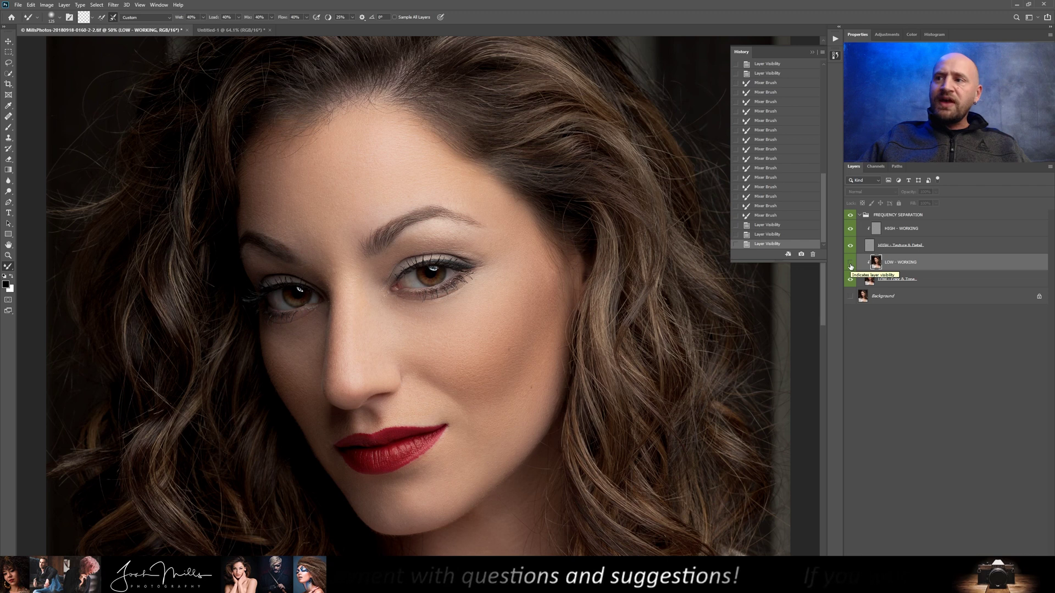
pyautogui.click(850, 266)
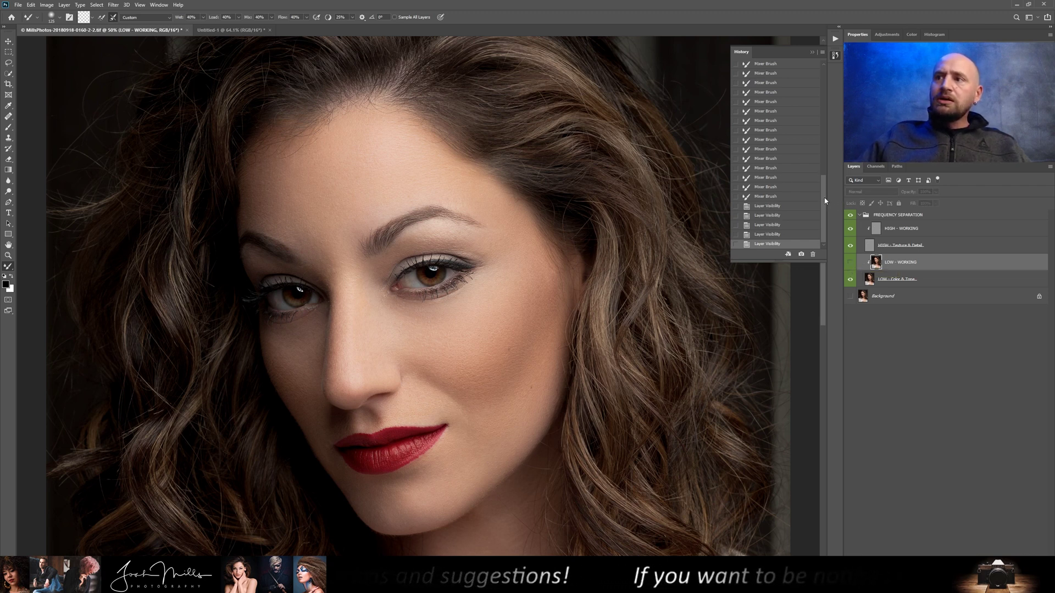
pyautogui.moveTo(825, 200); pyautogui.dragTo(788, 158)
# - Undo the mouth-corner strokes, enlarge the brush to 175, and reshape the chin and lower cheek
pyautogui.click(770, 181)
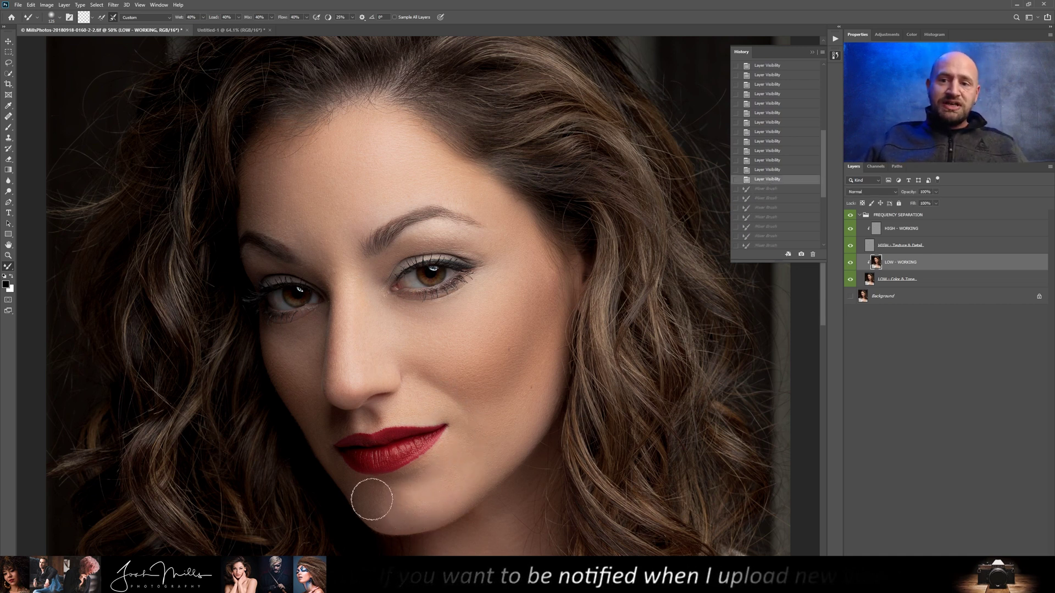
pyautogui.press(']')
pyautogui.press(']')
pyautogui.moveTo(431, 488)
pyautogui.mouseDown()
pyautogui.moveTo(381, 494)
pyautogui.moveTo(424, 503)
pyautogui.moveTo(434, 474)
pyautogui.moveTo(400, 510)
pyautogui.moveTo(448, 480)
pyautogui.moveTo(392, 522)
pyautogui.moveTo(433, 502)
pyautogui.moveTo(359, 497)
pyautogui.moveTo(412, 505)
pyautogui.moveTo(375, 491)
pyautogui.moveTo(400, 513)
pyautogui.mouseUp()
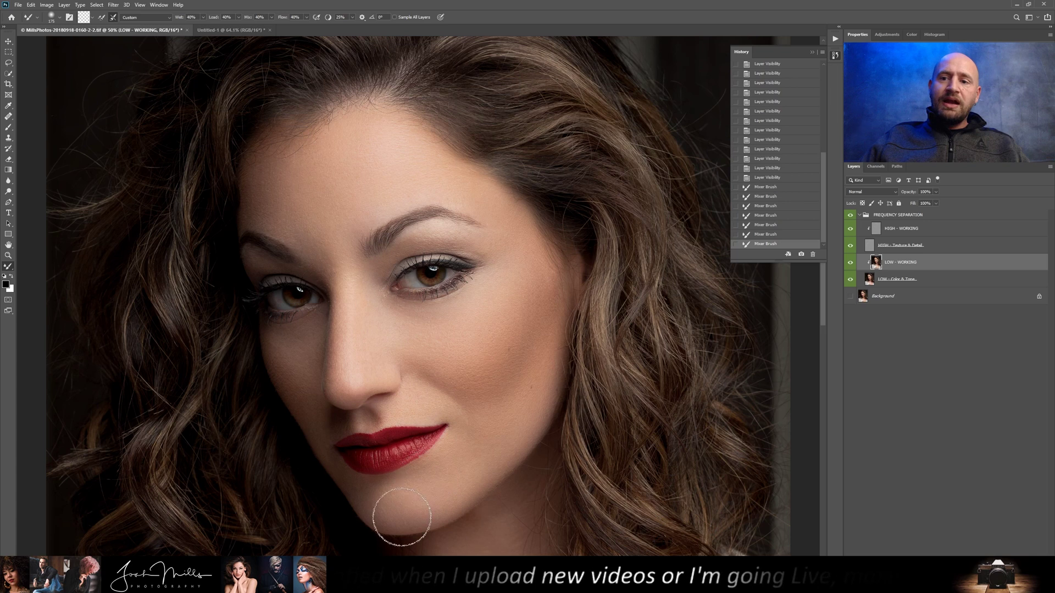
pyautogui.moveTo(485, 434); pyautogui.dragTo(519, 429)
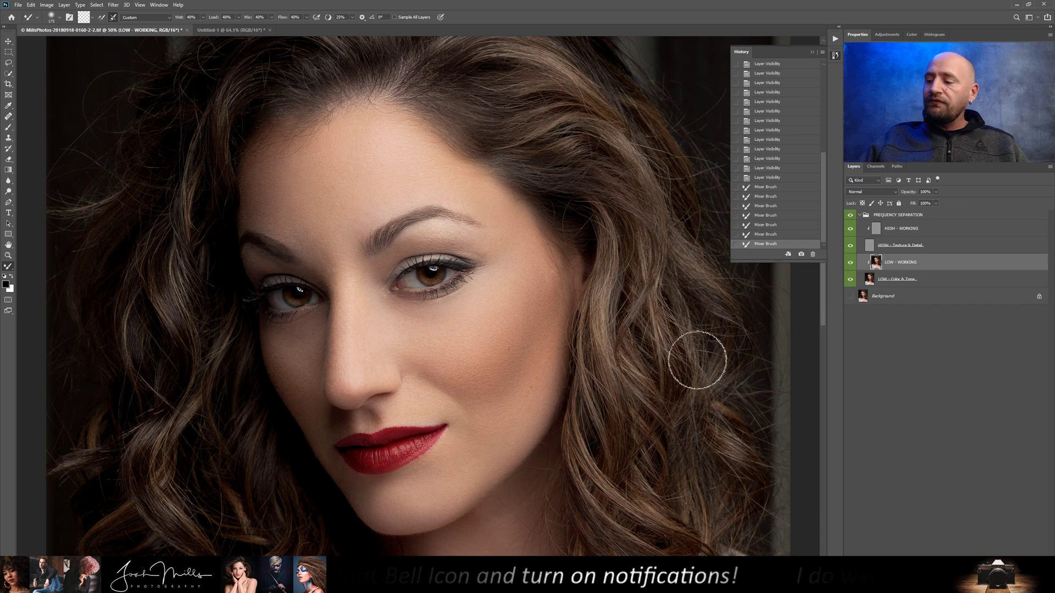
# - Toggle LOW - WORKING off and on to compare, leaving it hidden to show the original
pyautogui.click(851, 264)
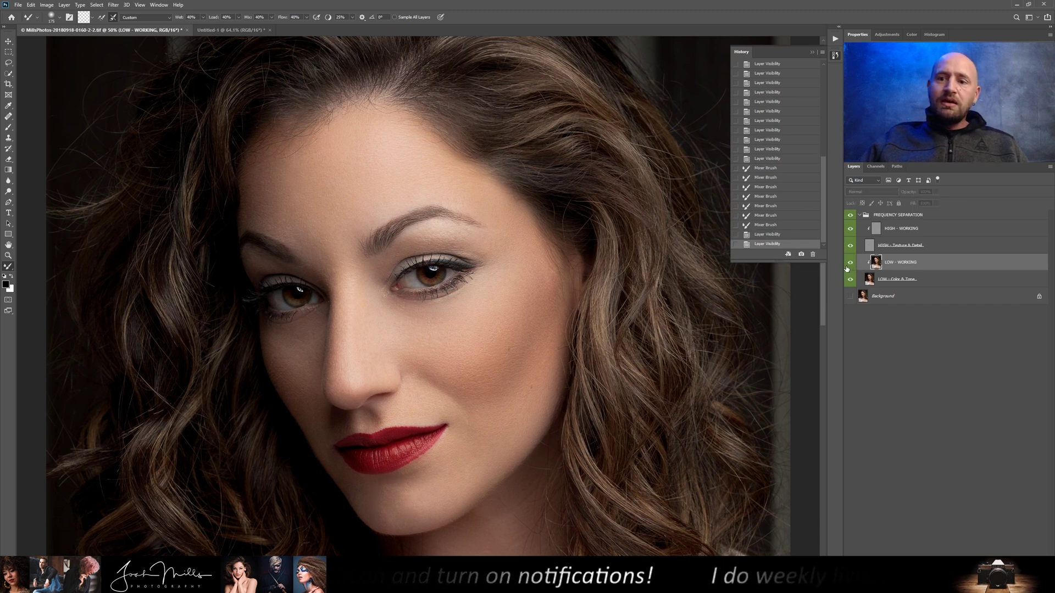
pyautogui.moveTo(844, 270); pyautogui.dragTo(843, 272)
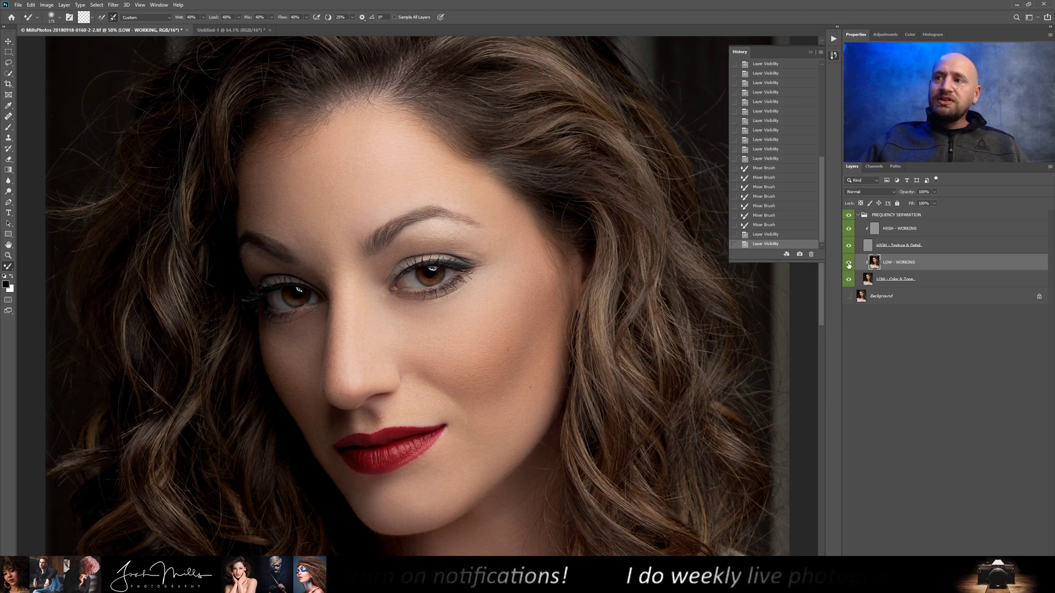
pyautogui.click(849, 265)
pyautogui.click(849, 266)
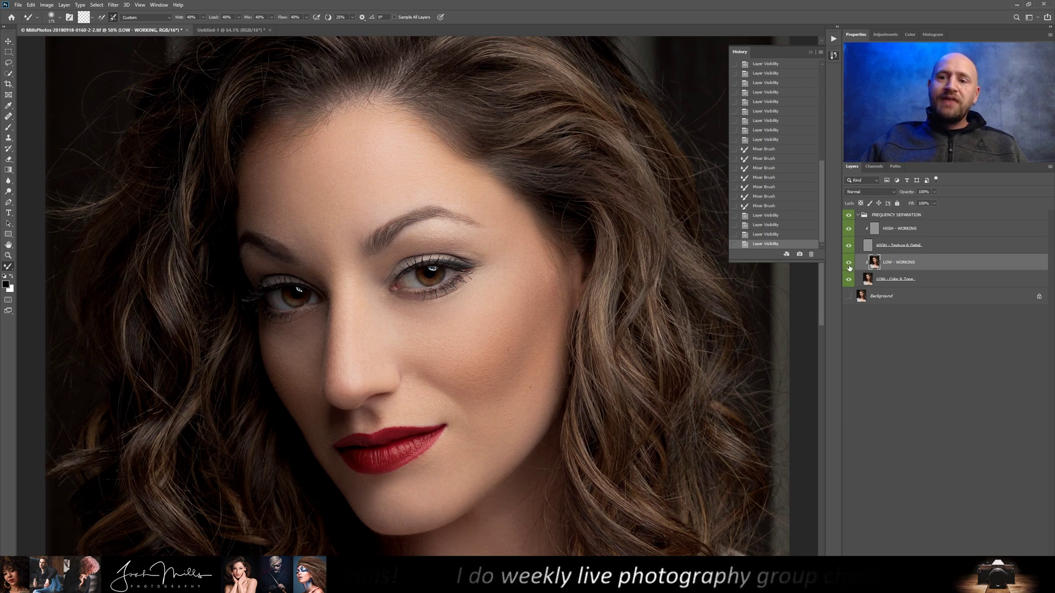
pyautogui.click(850, 264)
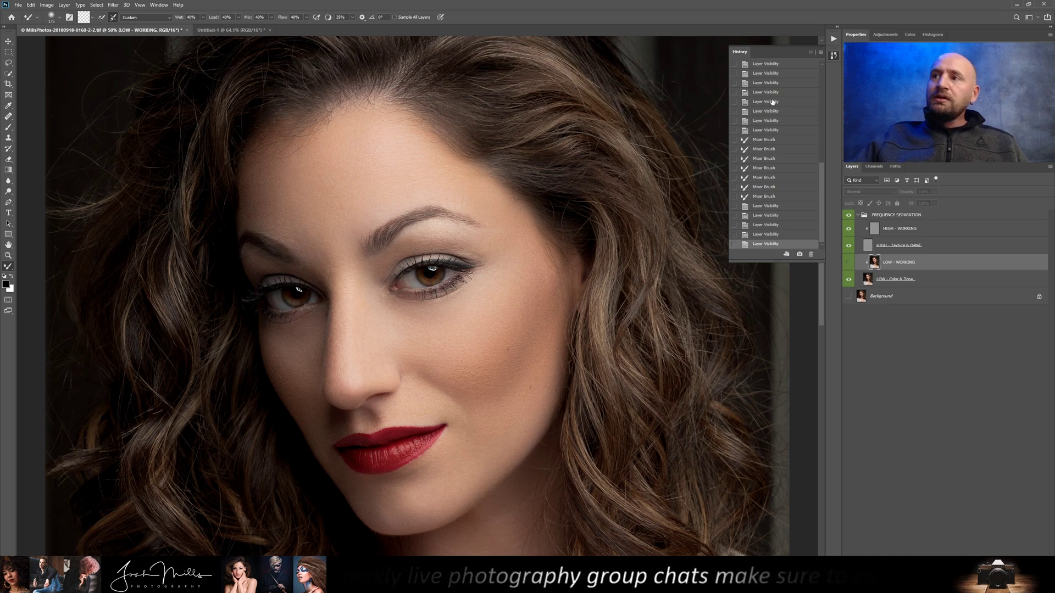
# - Revert to before the retouch, reshape the brow and nose bridge on LOW - WORKING, then toggle it to compare
pyautogui.click(768, 133)
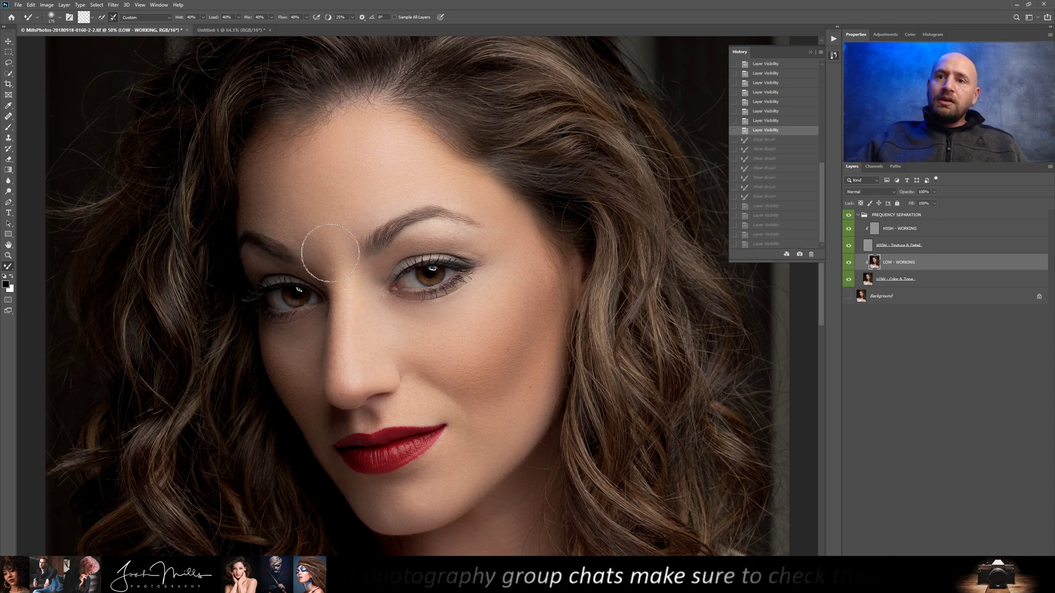
pyautogui.moveTo(311, 245)
pyautogui.mouseDown()
pyautogui.moveTo(334, 277)
pyautogui.moveTo(297, 227)
pyautogui.moveTo(347, 282)
pyautogui.moveTo(323, 226)
pyautogui.moveTo(340, 333)
pyautogui.moveTo(332, 247)
pyautogui.moveTo(340, 318)
pyautogui.moveTo(343, 301)
pyautogui.moveTo(319, 227)
pyautogui.moveTo(342, 293)
pyautogui.moveTo(348, 222)
pyautogui.moveTo(340, 281)
pyautogui.moveTo(295, 226)
pyautogui.moveTo(339, 290)
pyautogui.moveTo(285, 223)
pyautogui.moveTo(345, 276)
pyautogui.mouseUp()
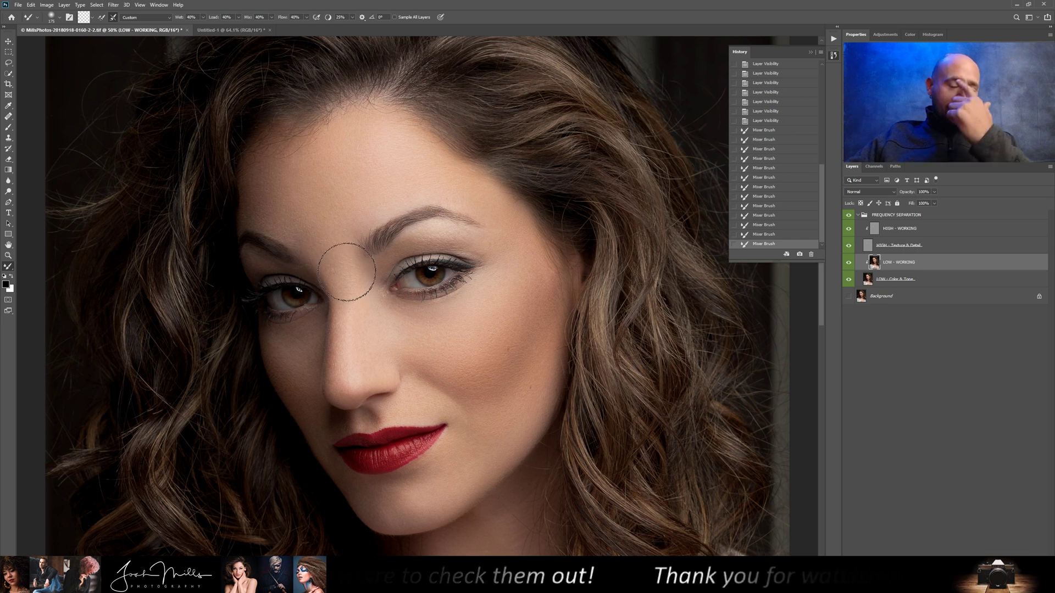
pyautogui.moveTo(353, 265)
pyautogui.mouseDown()
pyautogui.moveTo(352, 302)
pyautogui.moveTo(350, 277)
pyautogui.moveTo(294, 213)
pyautogui.mouseUp()
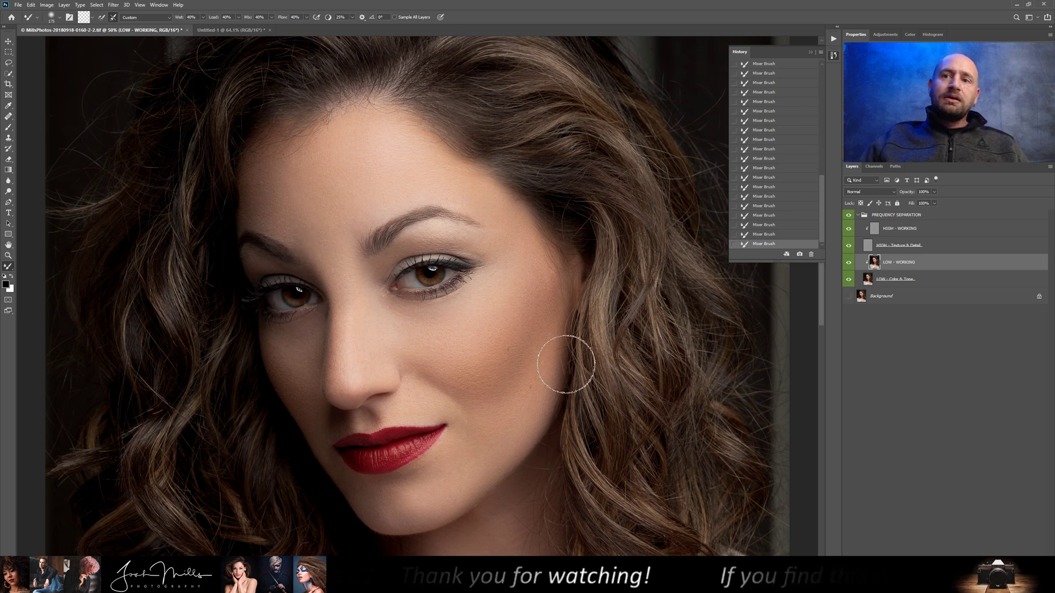
pyautogui.click(849, 264)
pyautogui.click(848, 263)
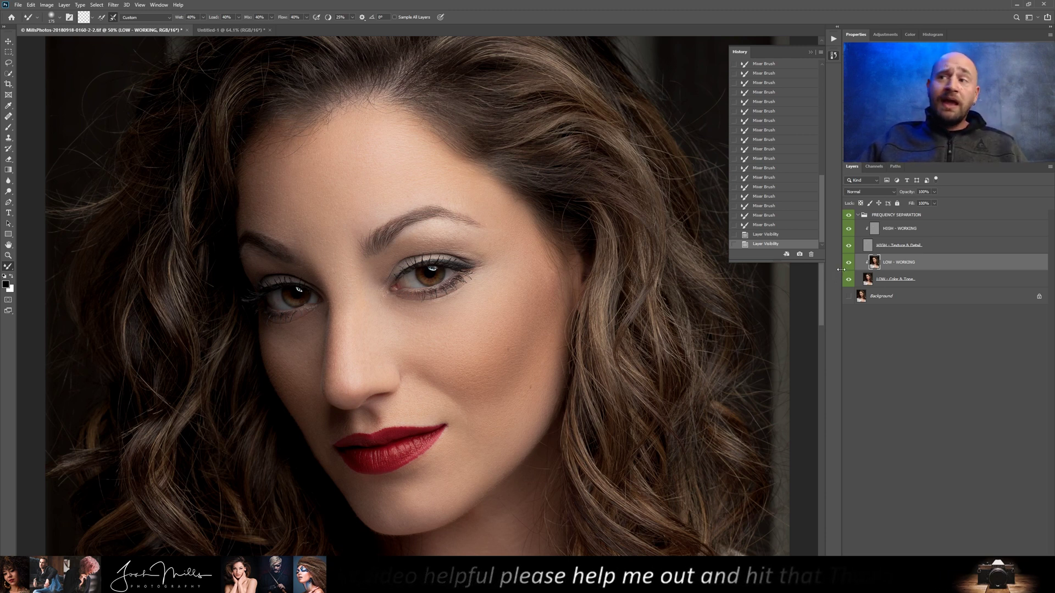
pyautogui.scroll(5, 775, 130)
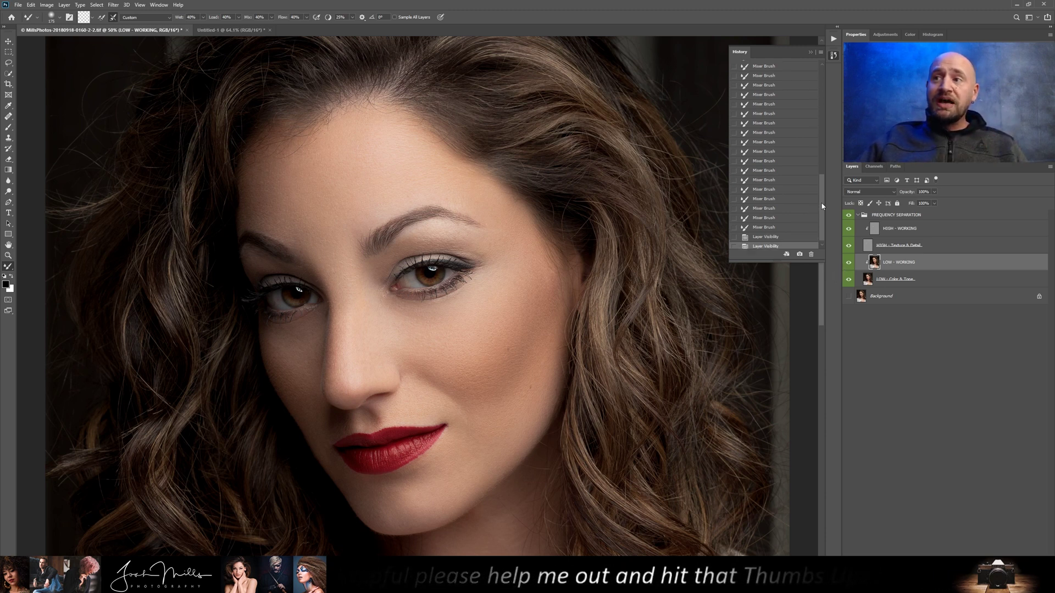
# - Revert to the pre-brush state and reshape the nose bridge and left side of the nose on LOW - WORKING
pyautogui.click(763, 132)
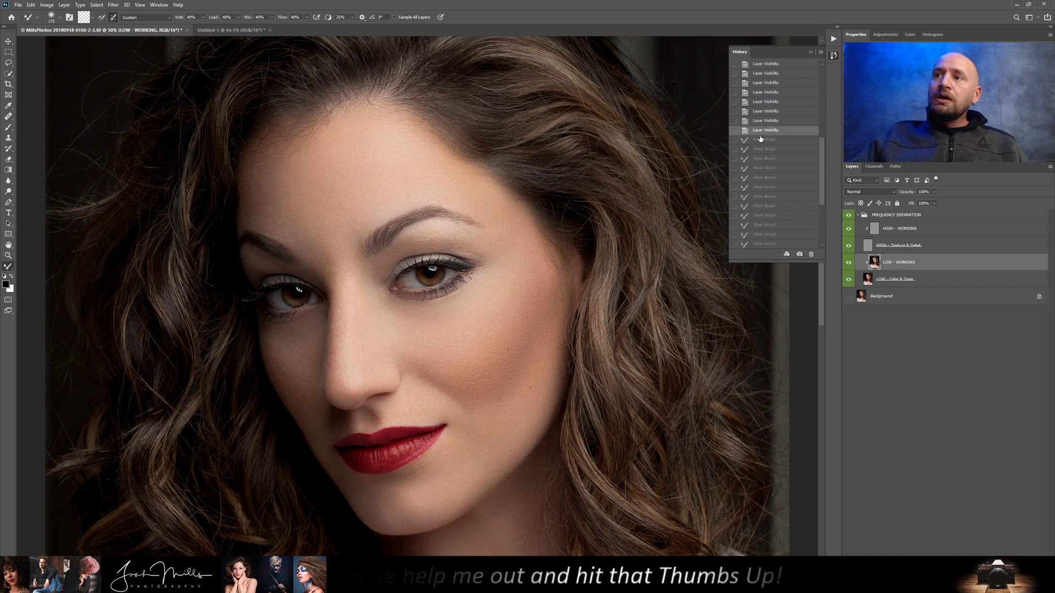
pyautogui.moveTo(365, 309)
pyautogui.mouseDown()
pyautogui.moveTo(351, 375)
pyautogui.moveTo(353, 306)
pyautogui.mouseUp()
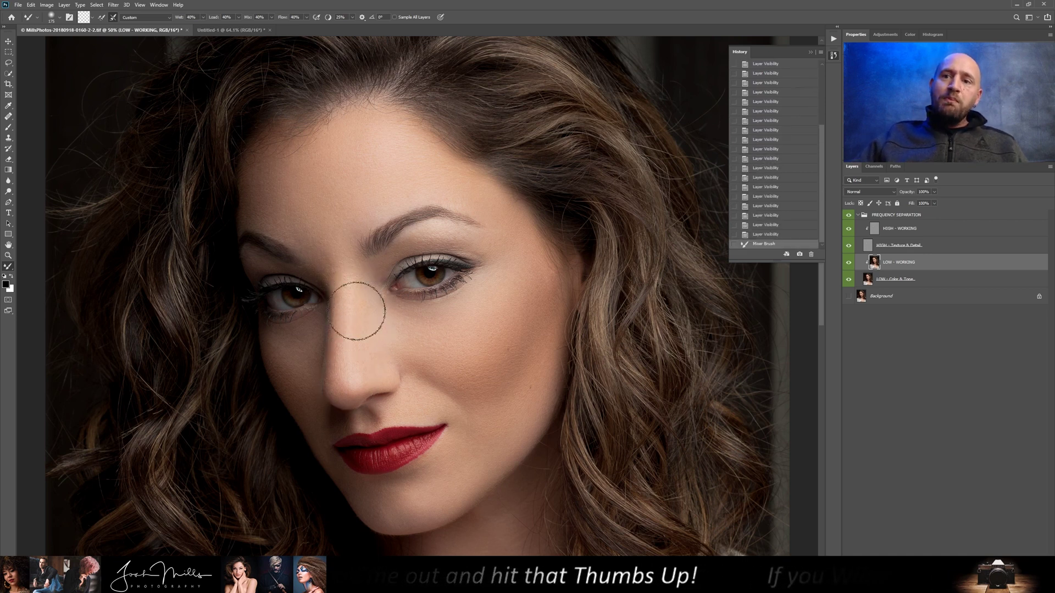
pyautogui.moveTo(345, 364); pyautogui.dragTo(357, 284)
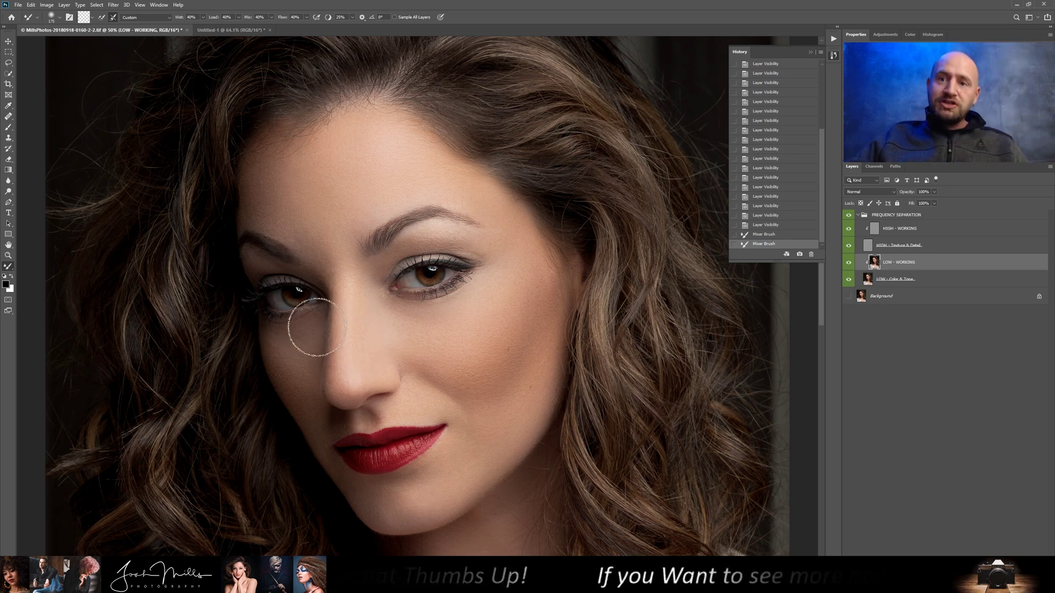
pyautogui.moveTo(326, 370); pyautogui.dragTo(301, 302)
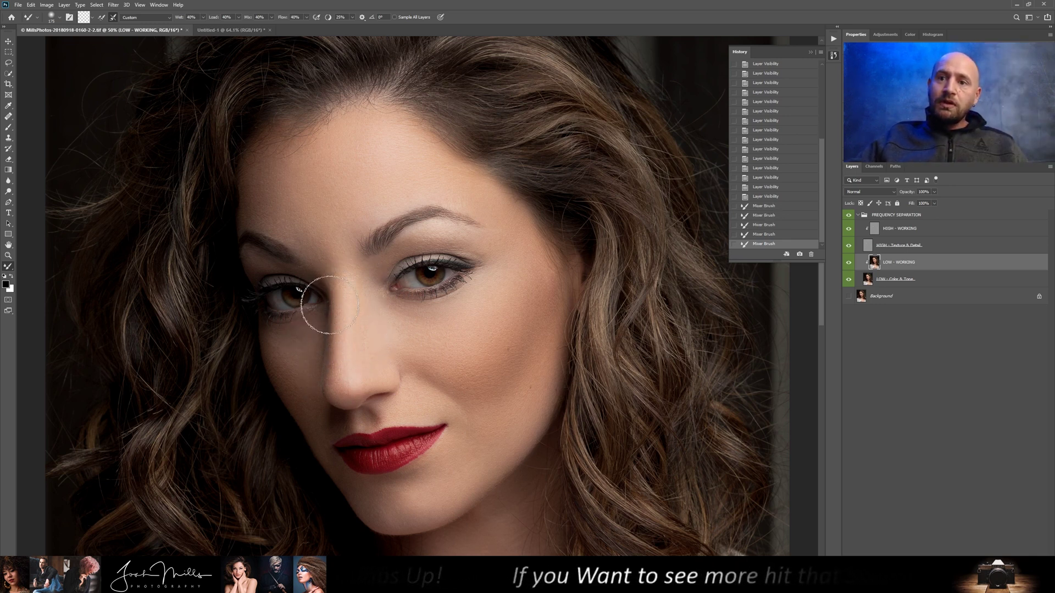
pyautogui.moveTo(341, 363)
pyautogui.mouseDown()
pyautogui.moveTo(331, 306)
pyautogui.moveTo(331, 380)
pyautogui.moveTo(327, 298)
pyautogui.moveTo(317, 367)
pyautogui.mouseUp()
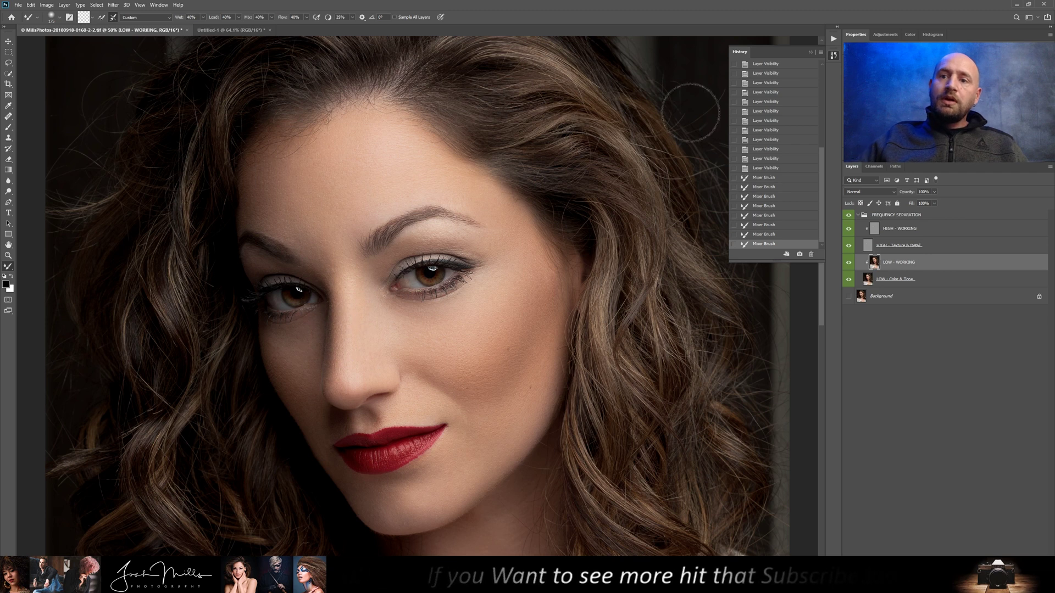
# - Compare the nose retouch by toggling LOW - Color & Tone and flashing LOW - WORKING off and on
pyautogui.click(850, 278)
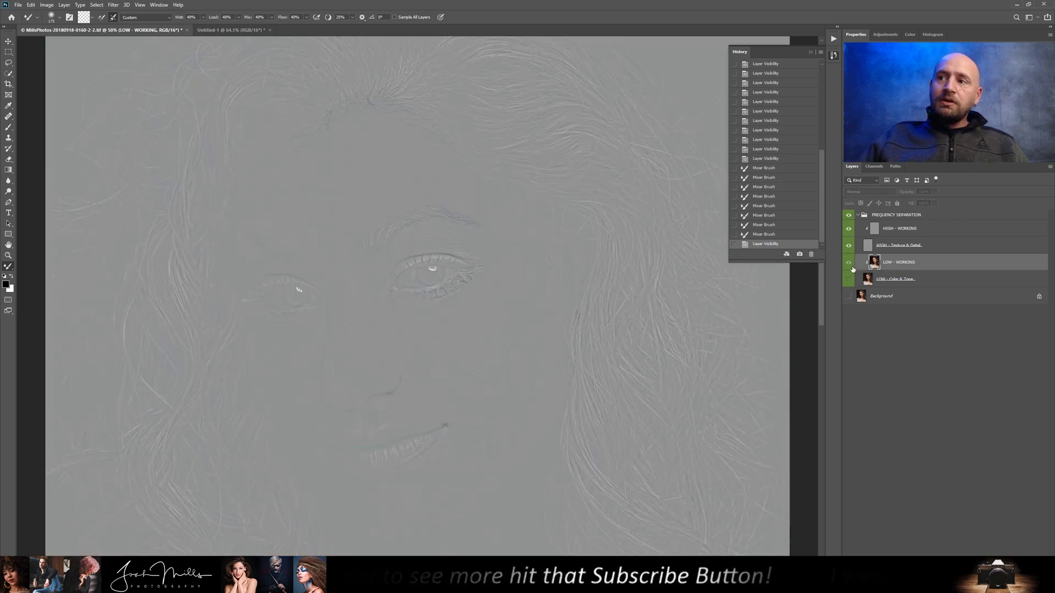
pyautogui.click(849, 263)
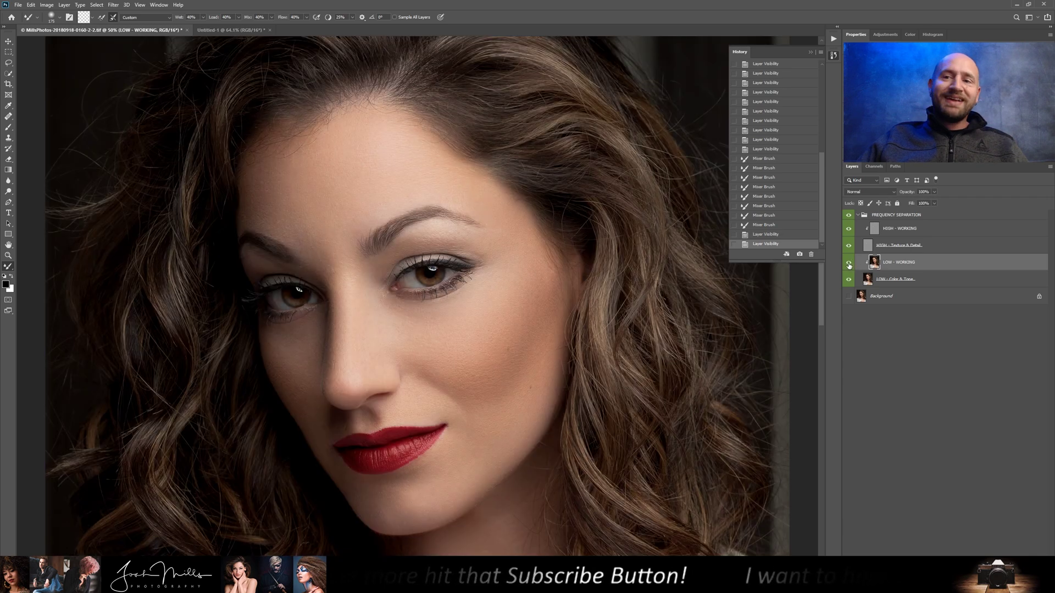
pyautogui.click(849, 265)
pyautogui.click(850, 264)
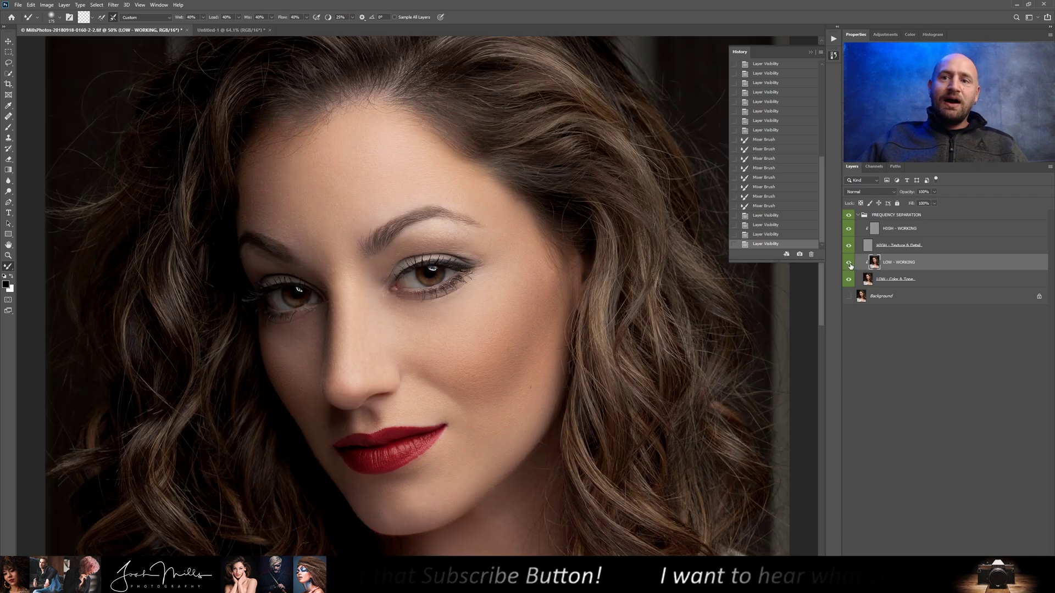
pyautogui.click(850, 265)
pyautogui.click(852, 264)
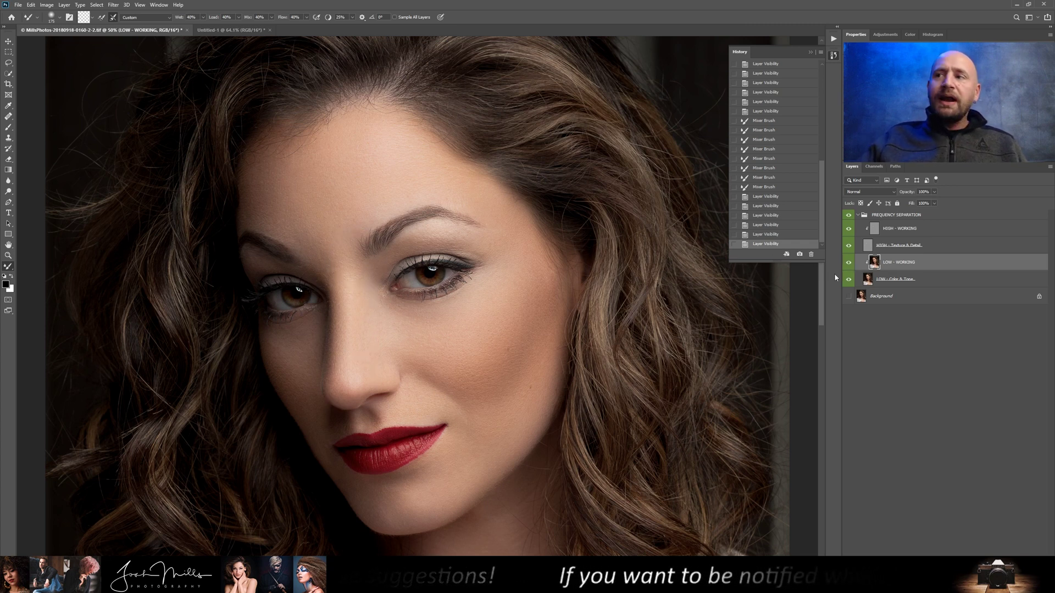
pyautogui.click(849, 264)
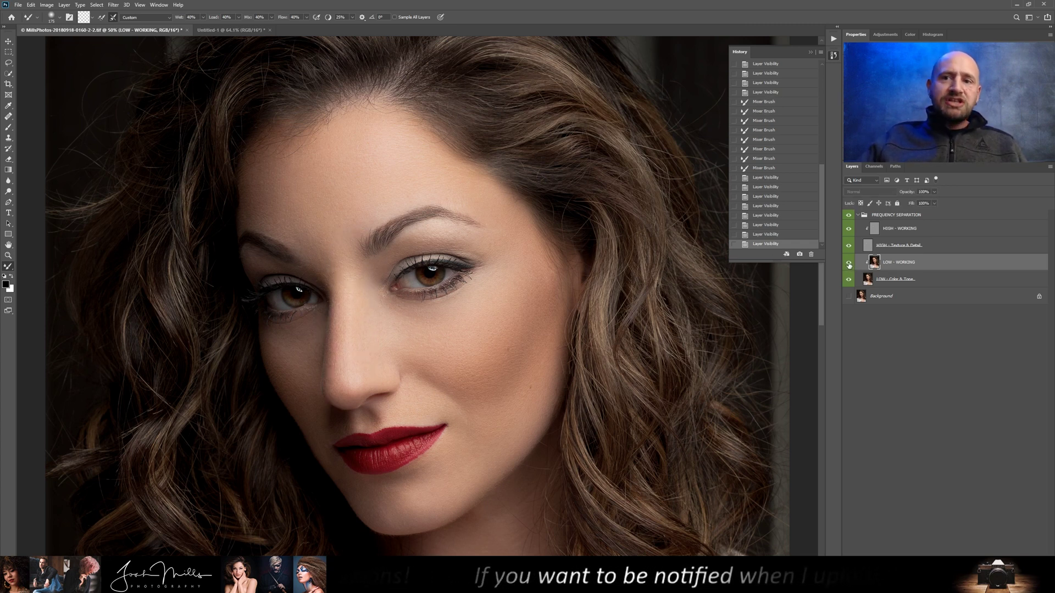
pyautogui.click(849, 264)
pyautogui.click(850, 264)
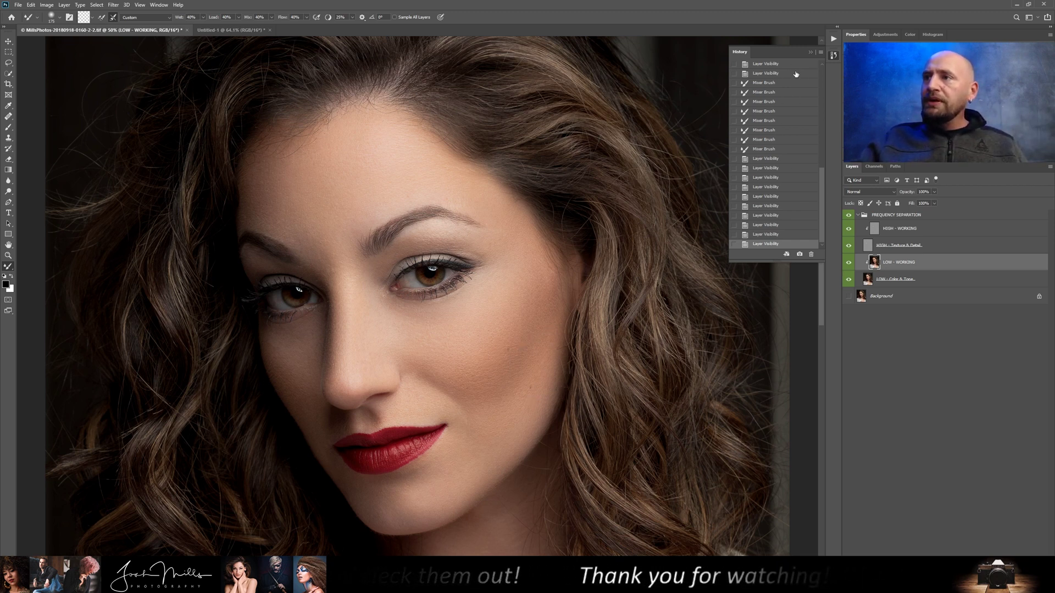
pyautogui.scroll(1, 823, 65)
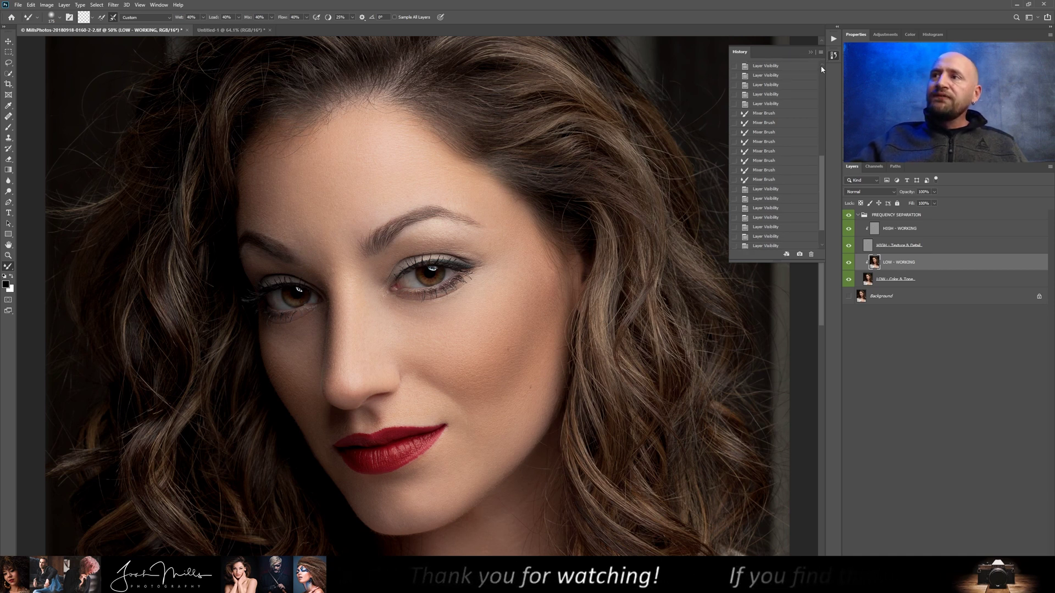
pyautogui.click(764, 105)
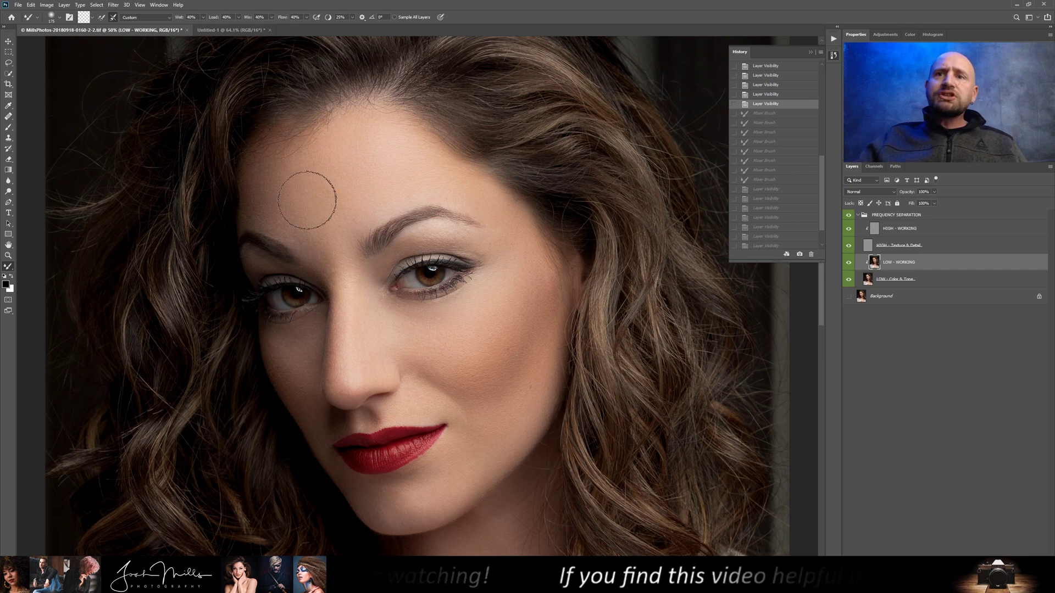
# - Enlarge the mixer brush and reshape the brow, both cheeks, jaw and chin on LOW - WORKING
pyautogui.press(']')
pyautogui.press(']')
pyautogui.press(']')
pyautogui.press(']')
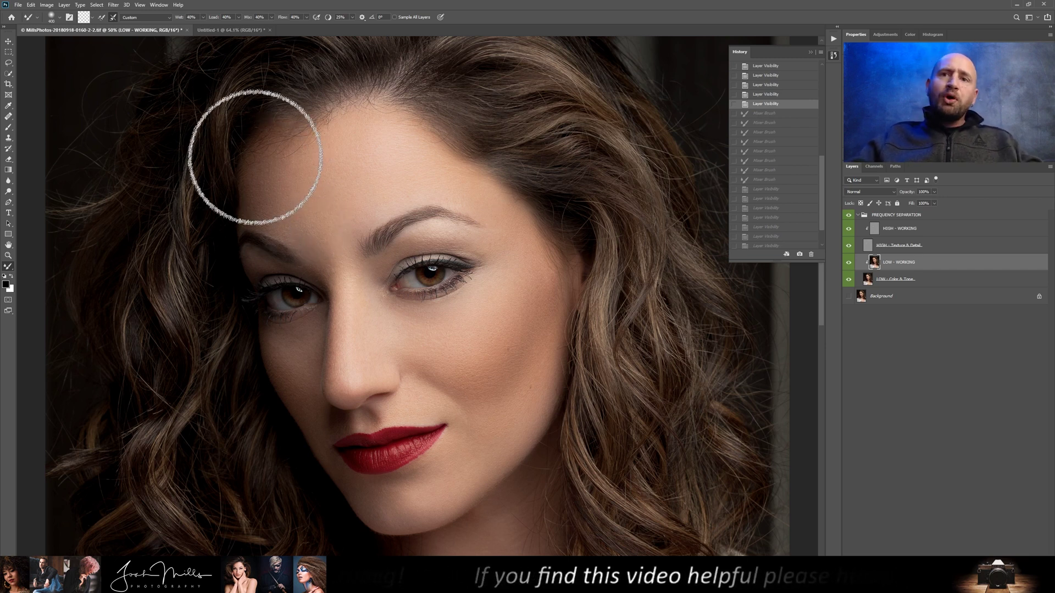
pyautogui.moveTo(252, 153)
pyautogui.mouseDown()
pyautogui.moveTo(242, 220)
pyautogui.moveTo(272, 277)
pyautogui.moveTo(272, 123)
pyautogui.moveTo(264, 256)
pyautogui.mouseUp()
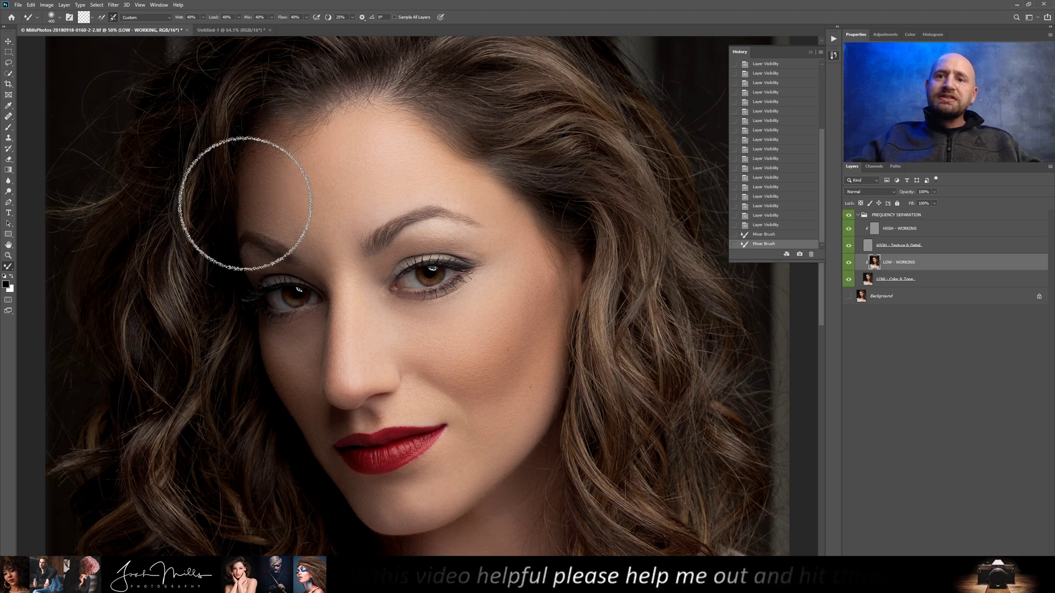
pyautogui.moveTo(275, 353); pyautogui.dragTo(276, 380)
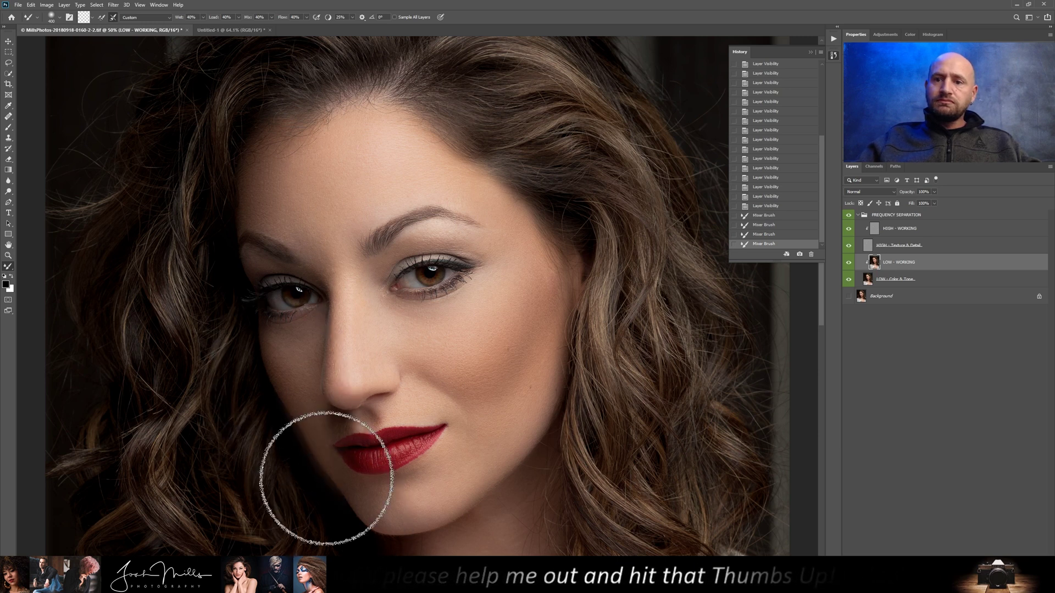
pyautogui.moveTo(245, 306); pyautogui.dragTo(248, 385)
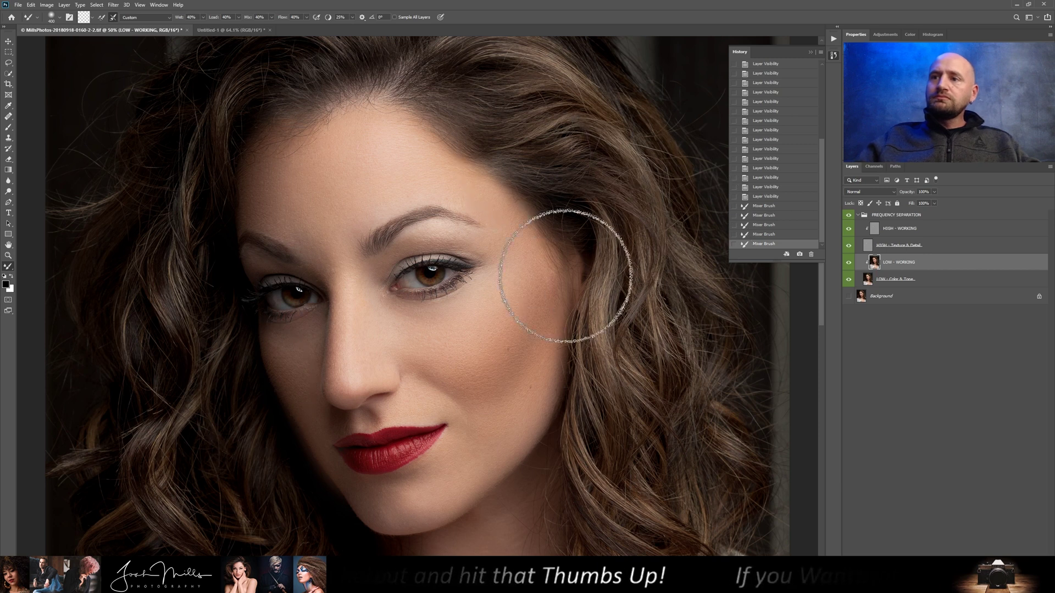
pyautogui.moveTo(561, 264); pyautogui.dragTo(548, 436)
pyautogui.moveTo(561, 230)
pyautogui.mouseDown()
pyautogui.moveTo(537, 454)
pyautogui.moveTo(506, 471)
pyautogui.mouseUp()
pyautogui.moveTo(577, 376); pyautogui.dragTo(487, 499)
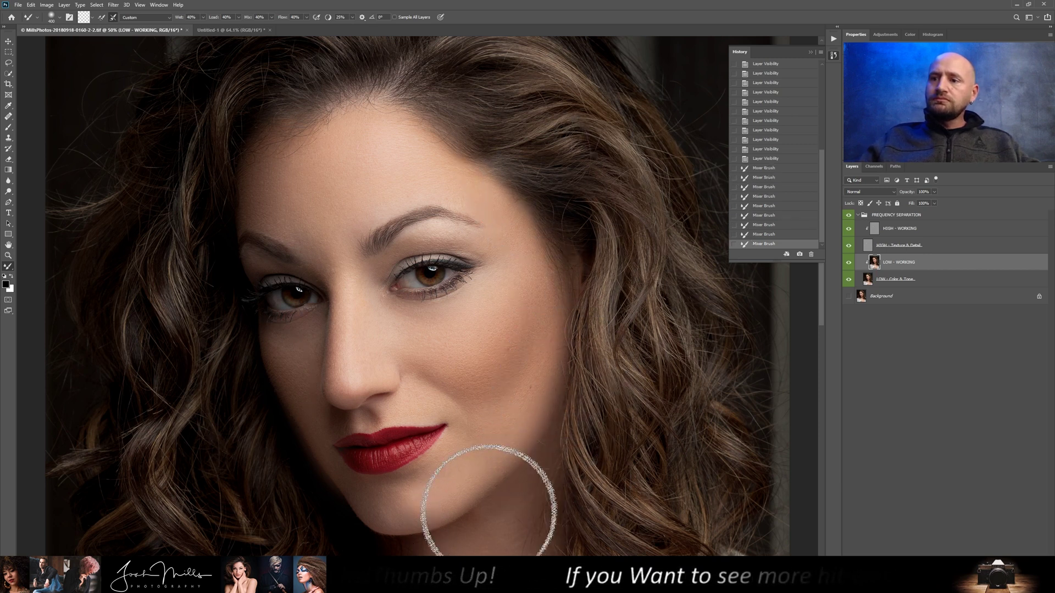
pyautogui.moveTo(565, 443); pyautogui.dragTo(519, 471)
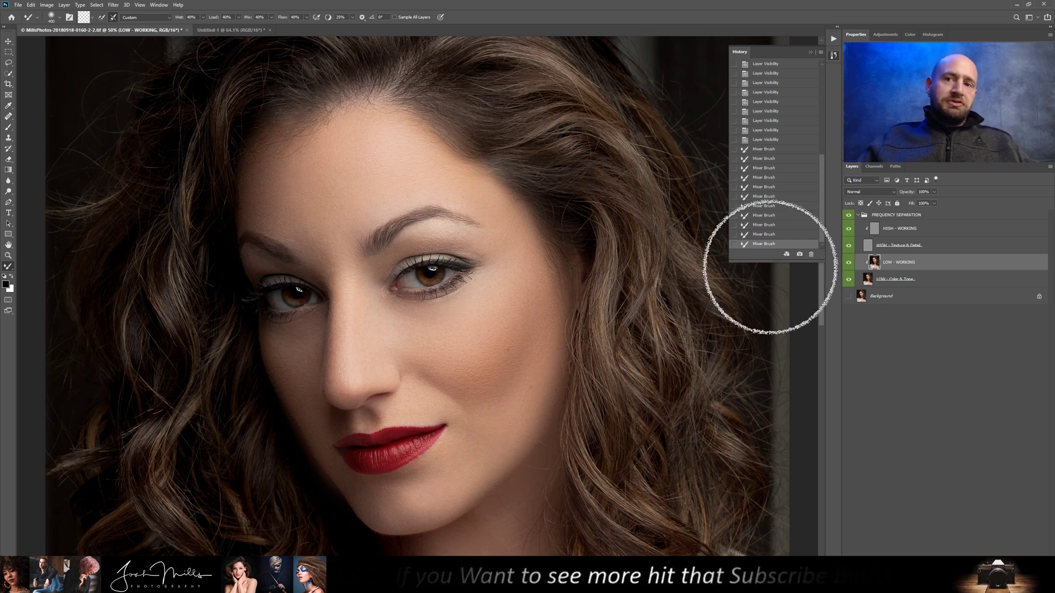
# - Flash LOW - WORKING off and on to compare, ending with the retouch visible
pyautogui.click(847, 266)
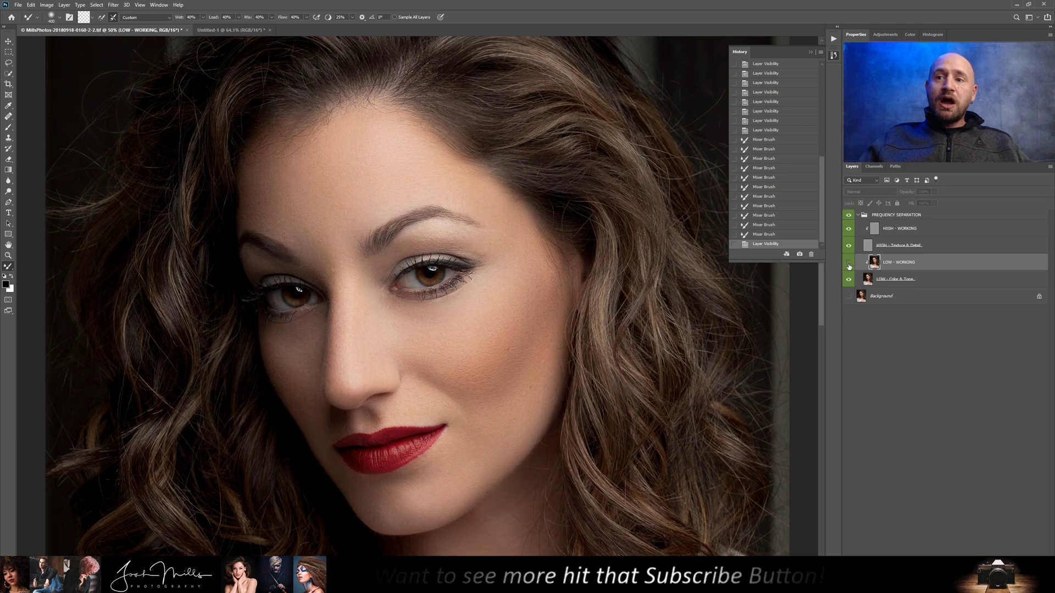
pyautogui.click(846, 268)
pyautogui.click(846, 267)
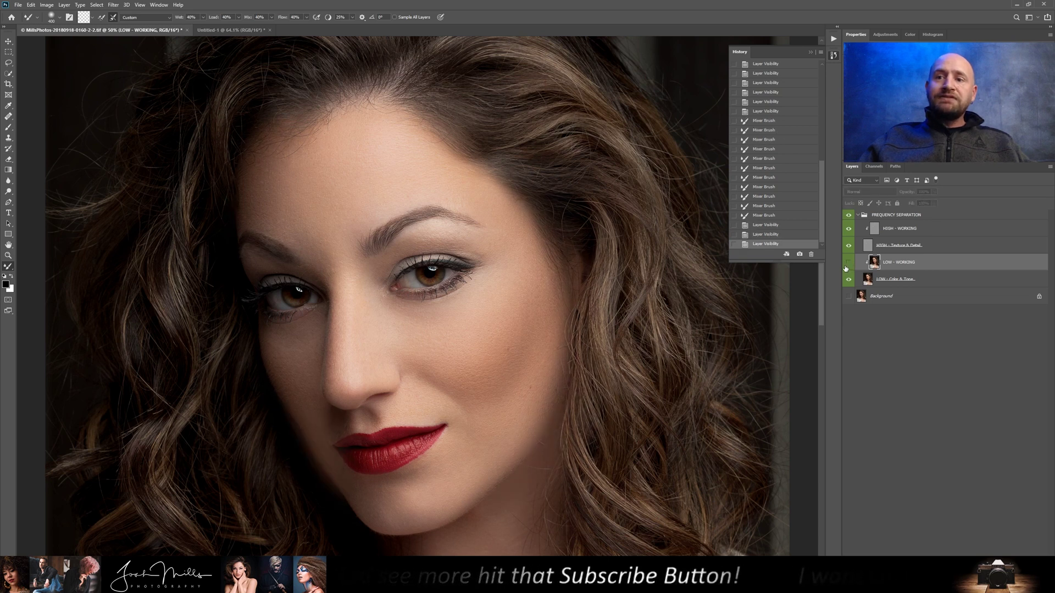
pyautogui.click(846, 268)
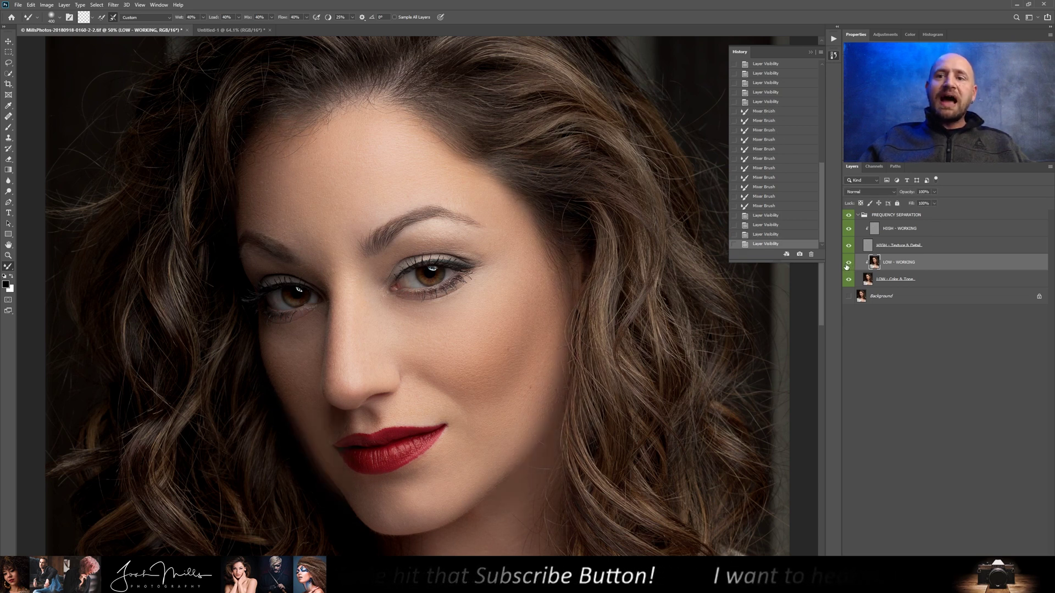
pyautogui.click(847, 266)
pyautogui.click(847, 266)
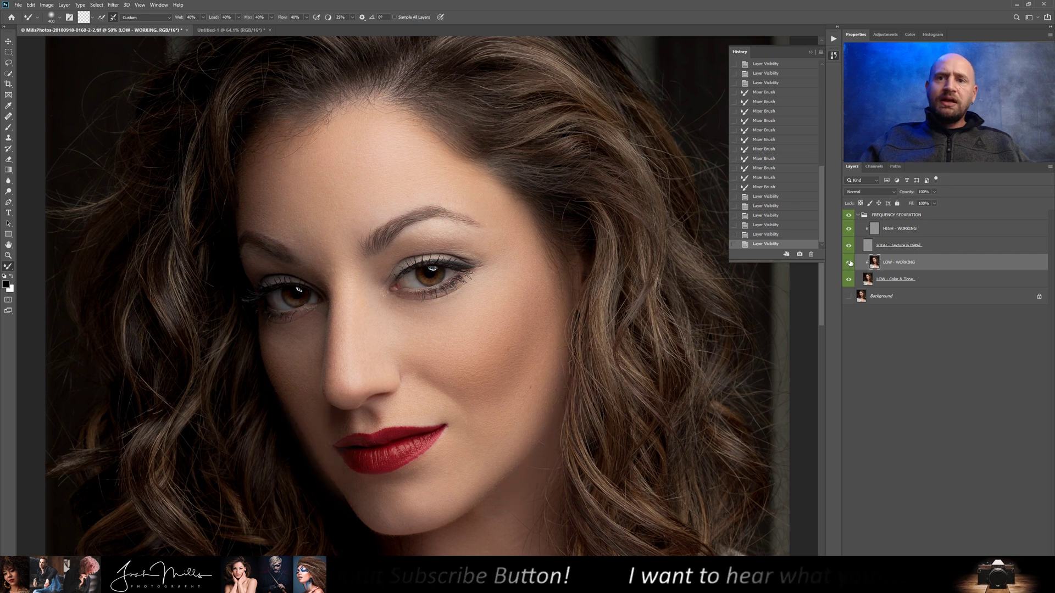